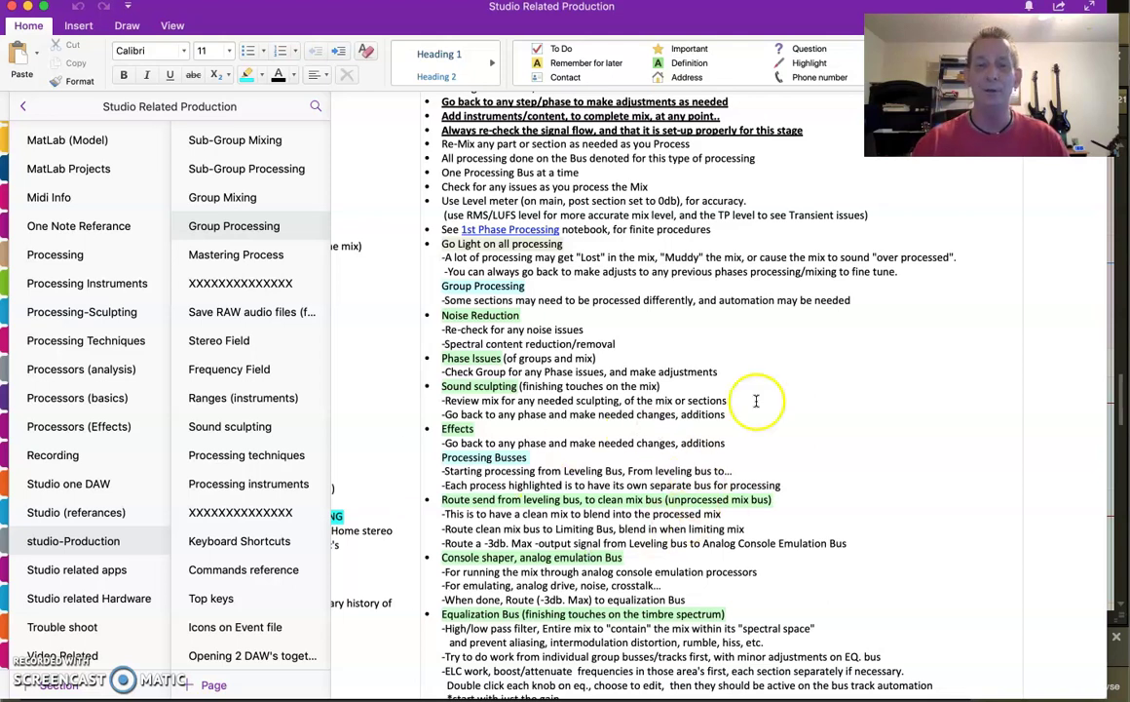
Step: Review the preliminary considerations and the Group Processing, noise reduction, phase and sound sculpting notes on the Group Processing page
scroll(622, 484, up, 5)
scroll(621, 484, up, 2)
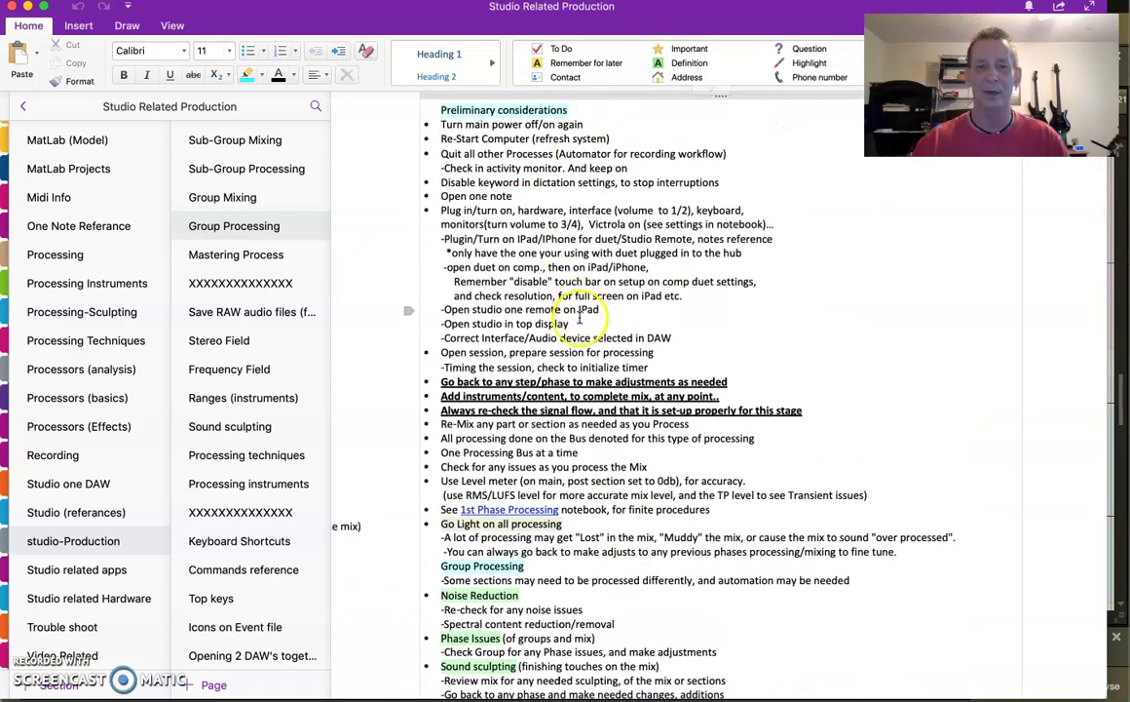
scroll(630, 516, down, 8)
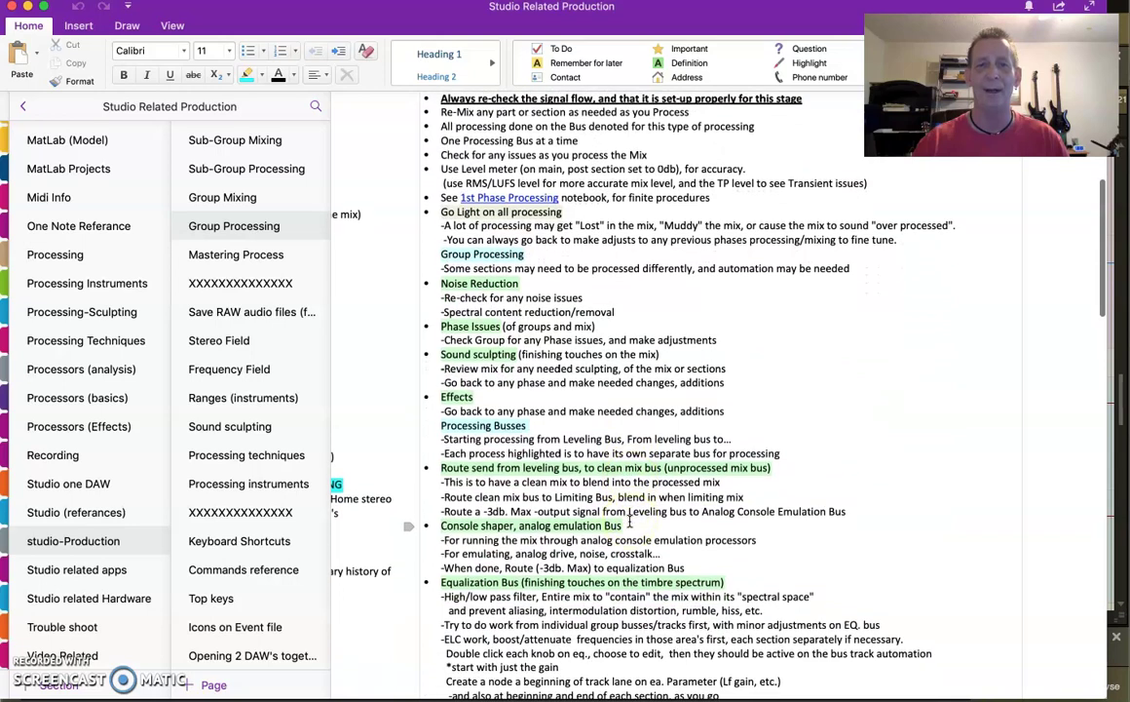
scroll(629, 519, down, 2)
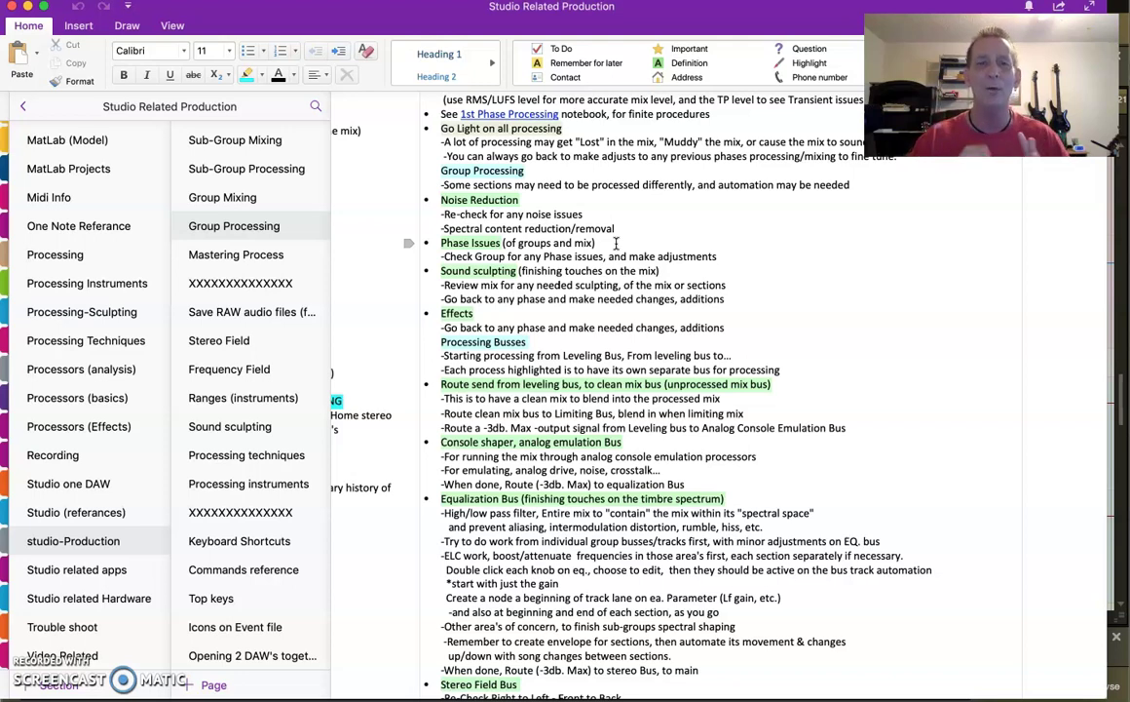
click(590, 399)
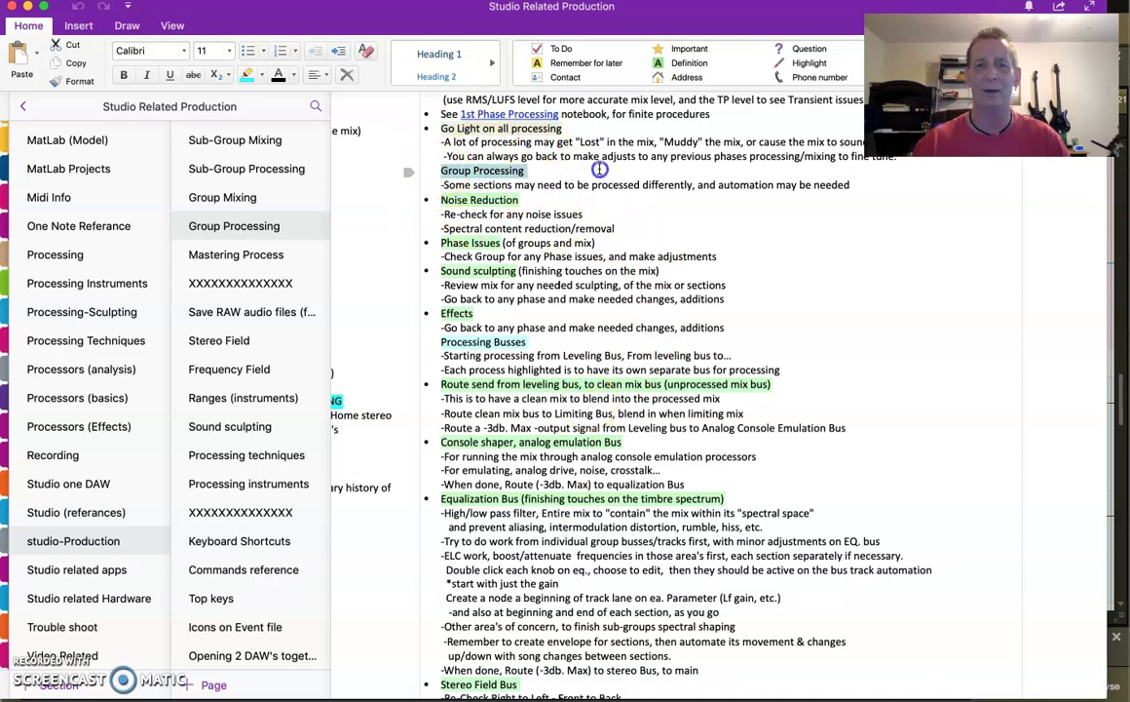
click(621, 212)
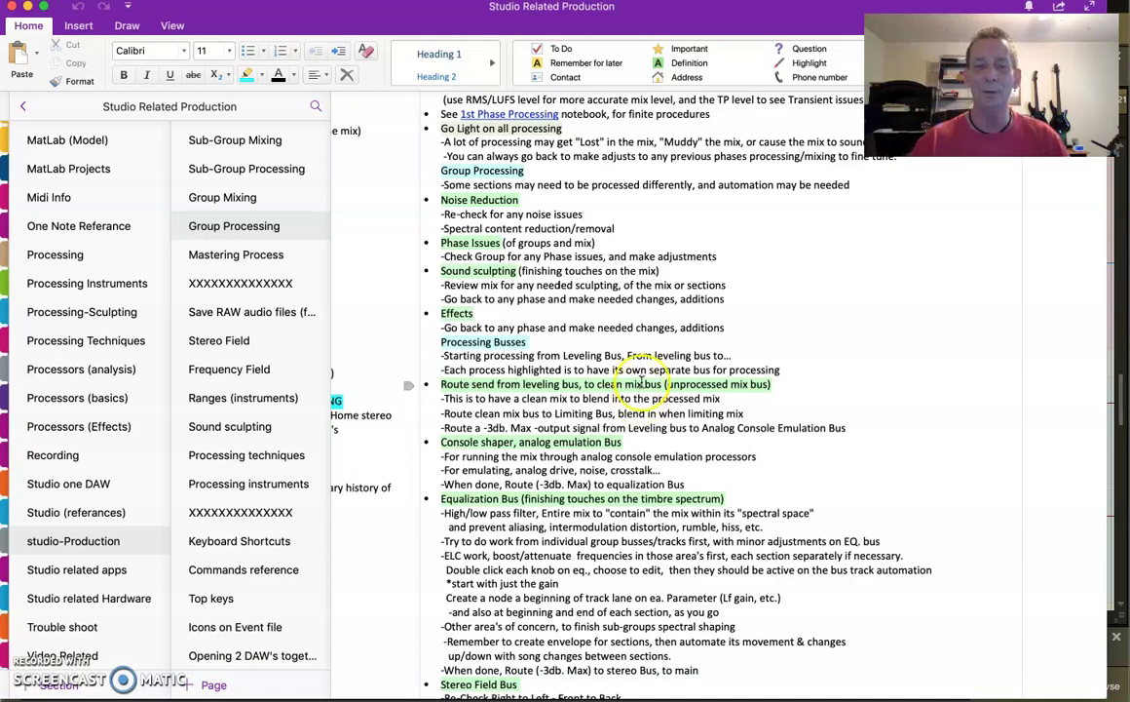
Step: Read through the processing bus notes, from equalization to limiting, and on to the final mix checks and package checklist
scroll(641, 380, down, 3)
scroll(641, 380, down, 6)
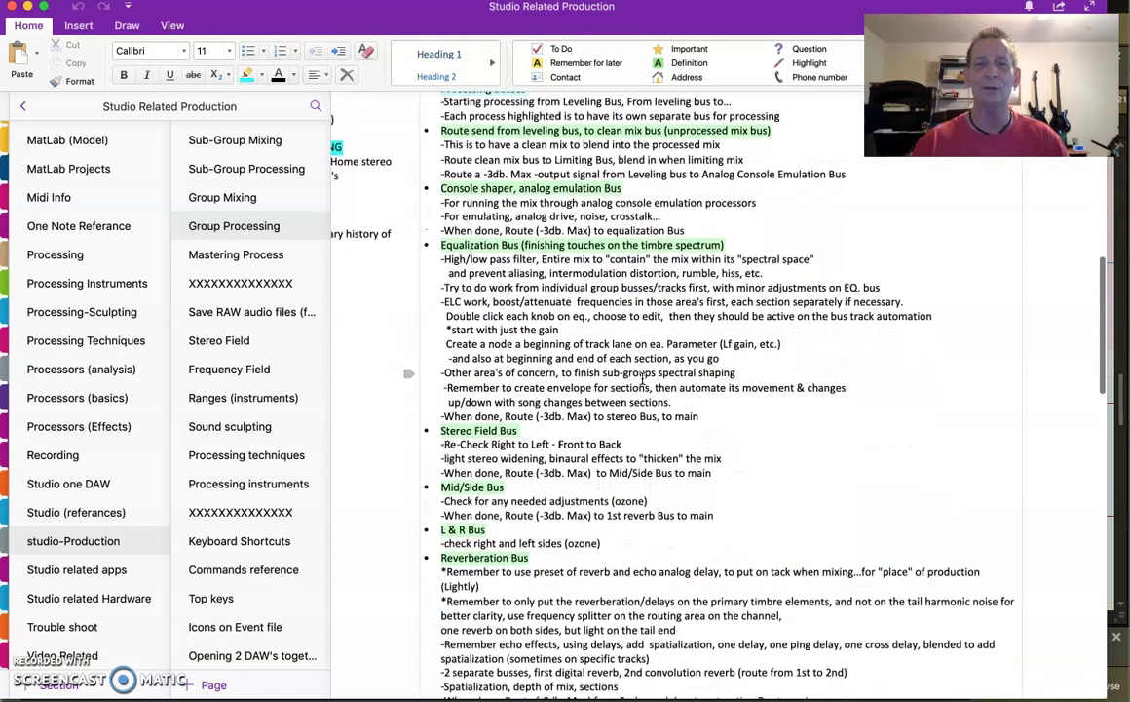
scroll(642, 378, down, 2)
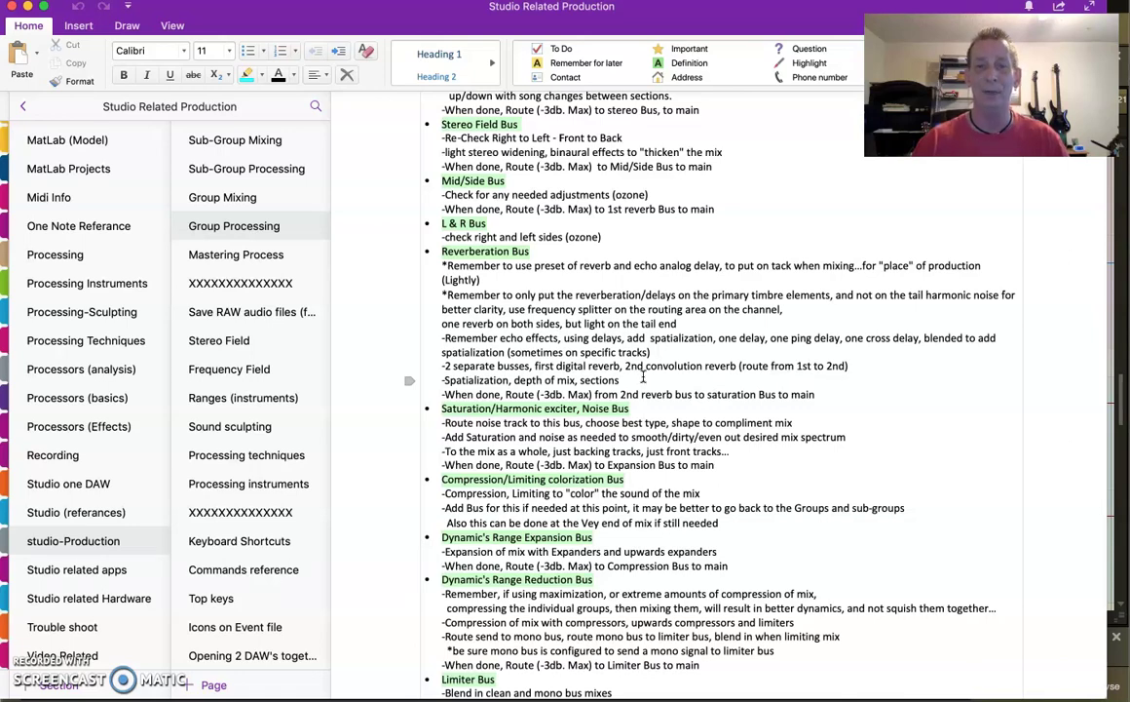
scroll(642, 379, down, 5)
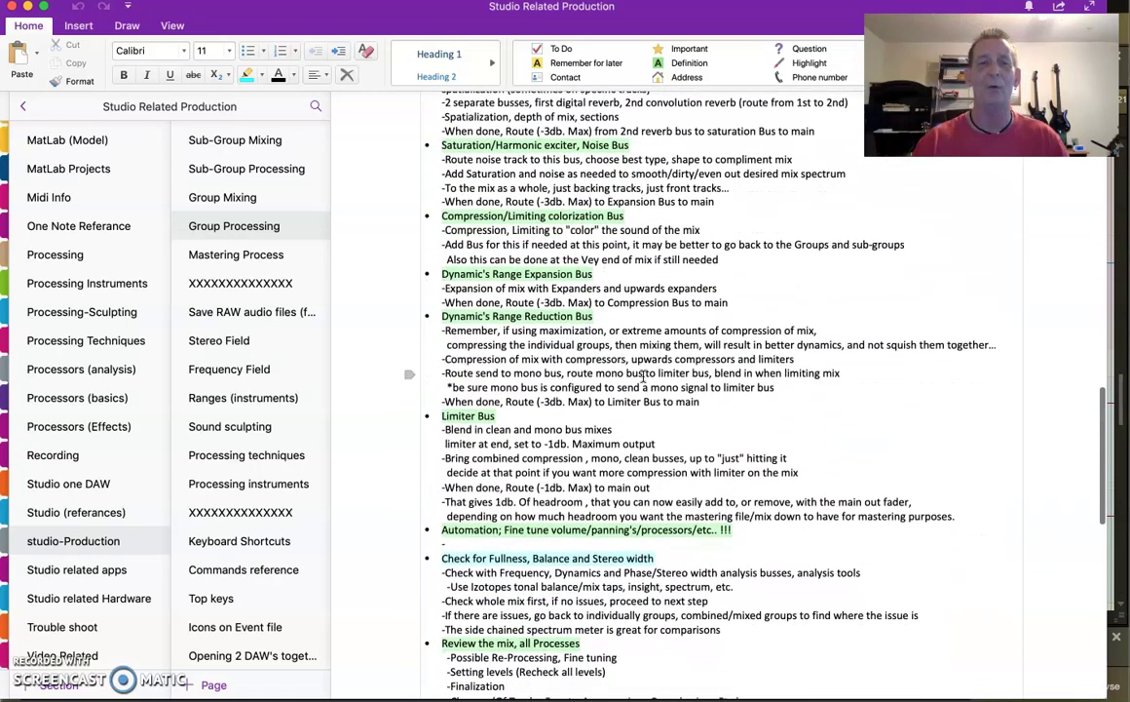
scroll(642, 378, down, 5)
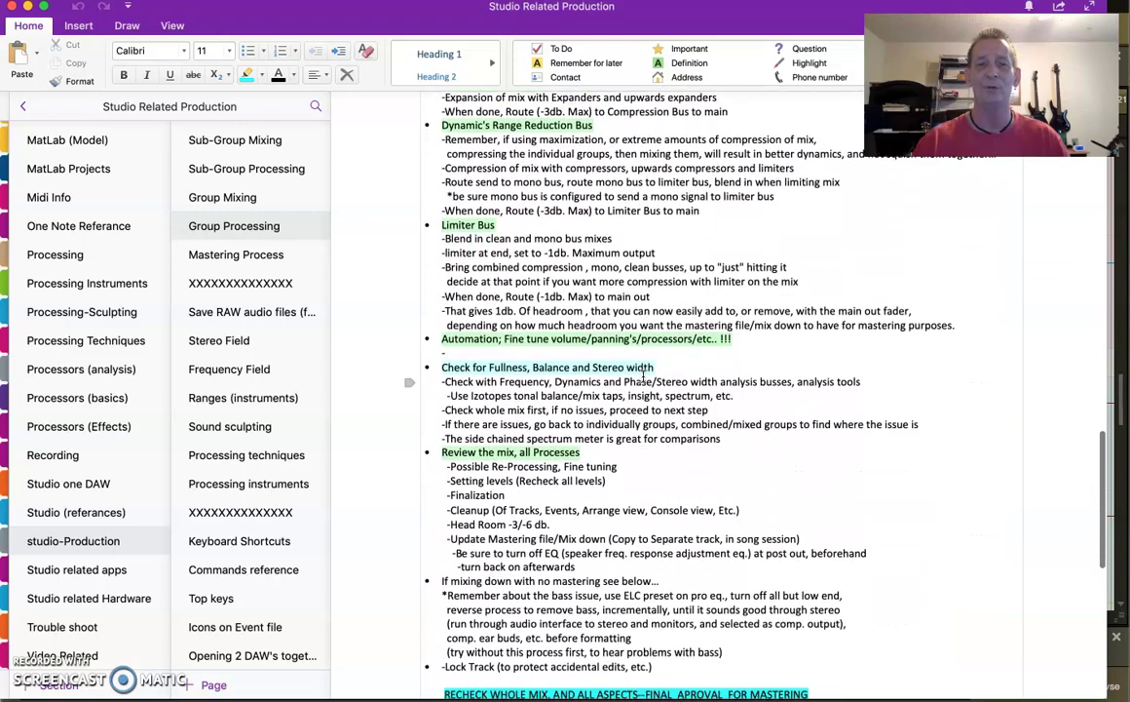
scroll(643, 376, down, 1)
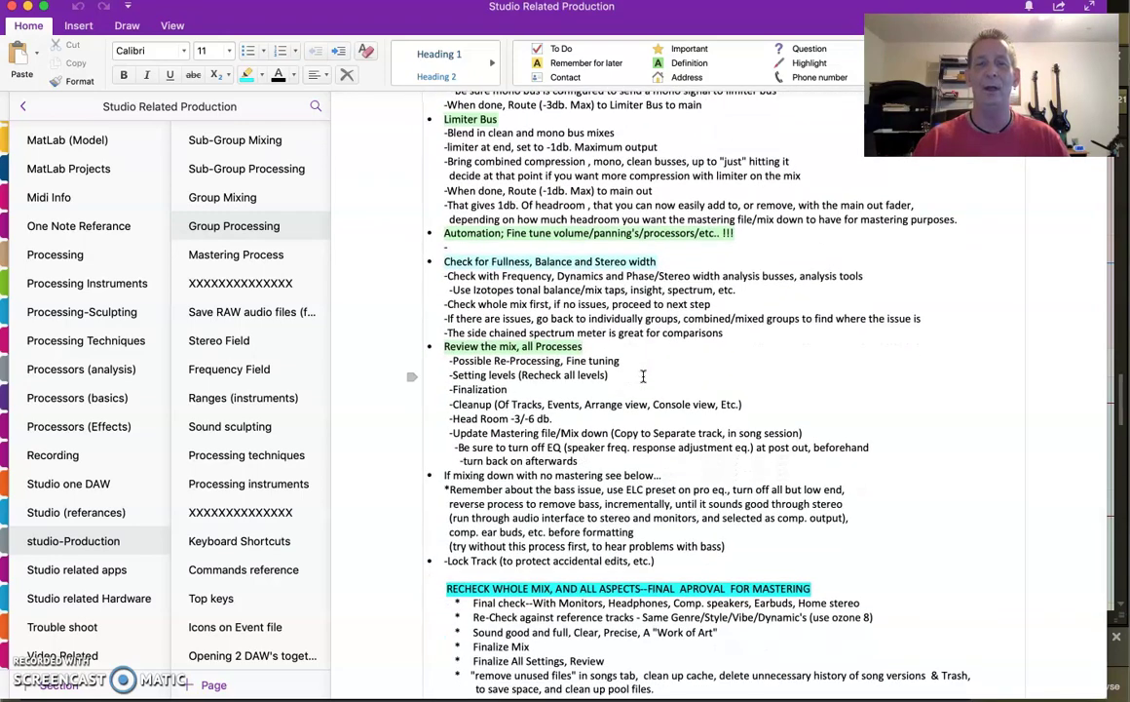
scroll(643, 376, down, 4)
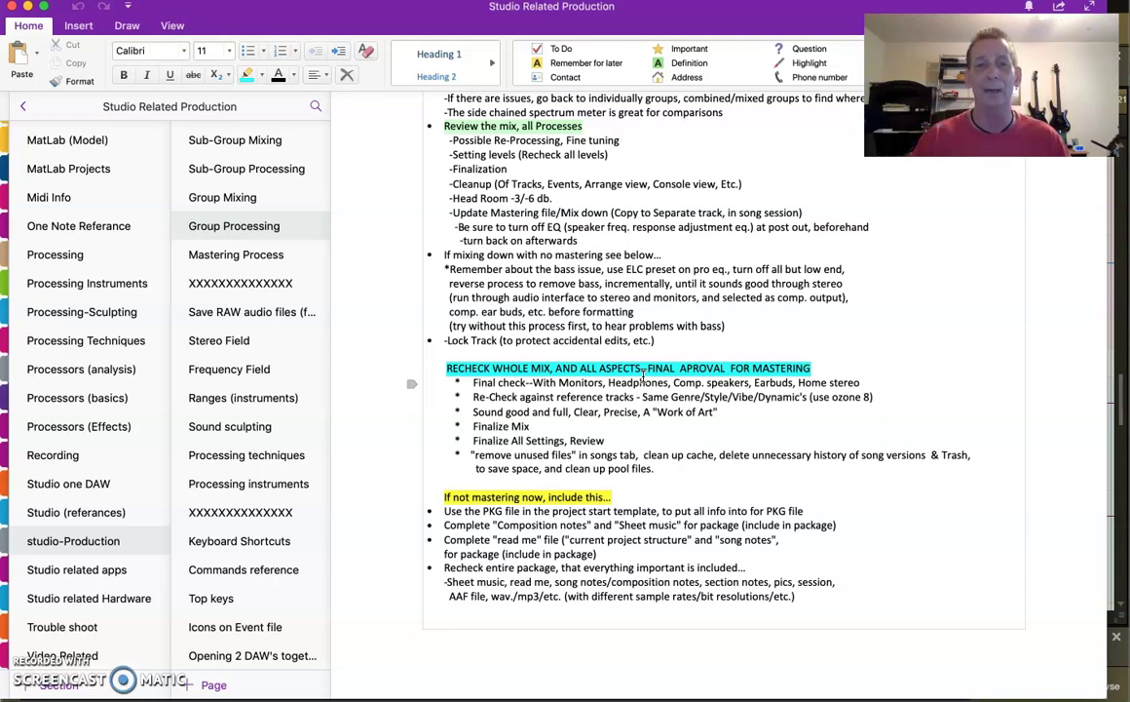
scroll(618, 370, up, 10)
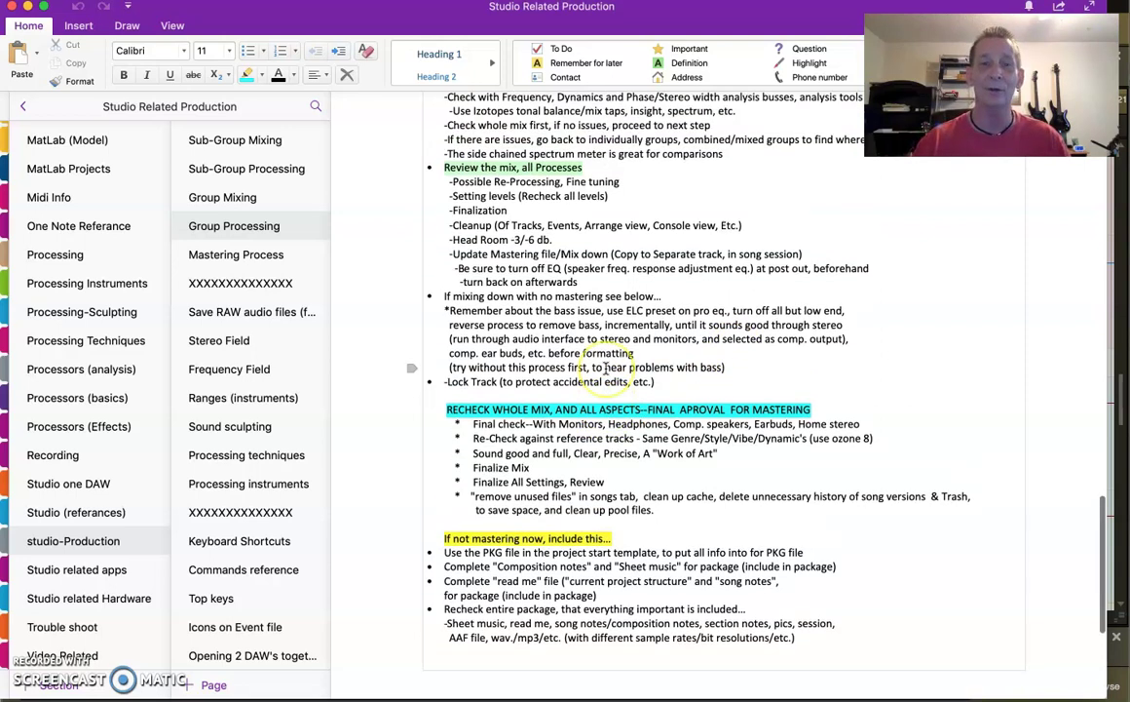
scroll(607, 368, down, 9)
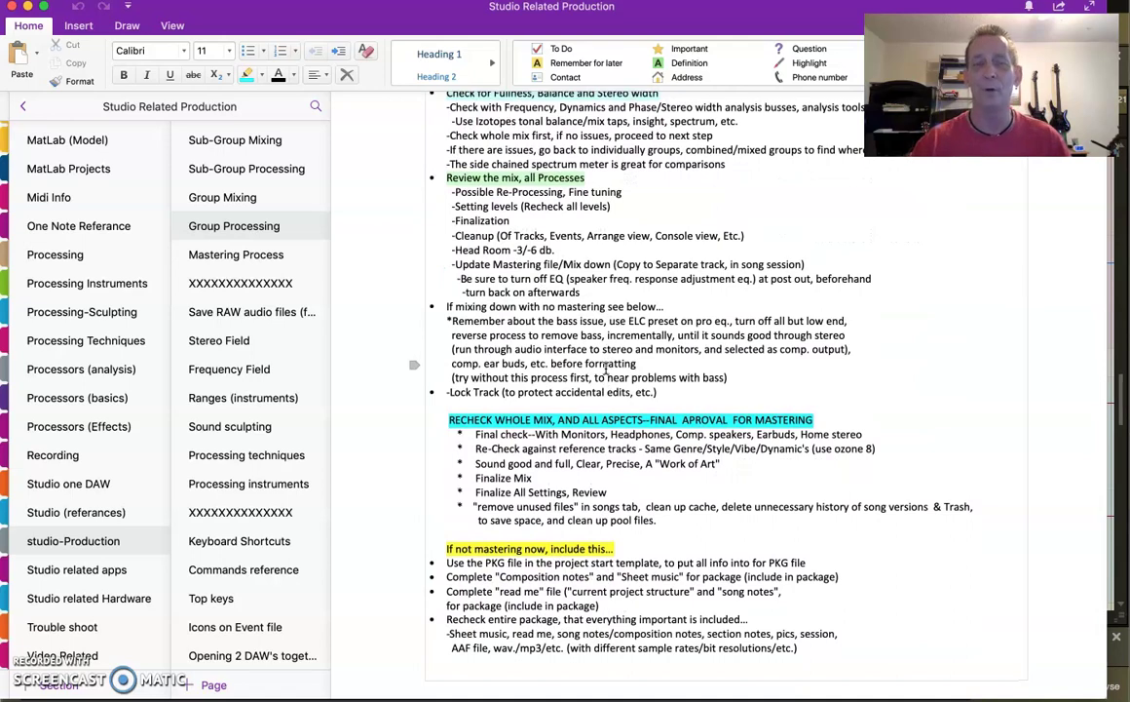
scroll(606, 369, left, 2)
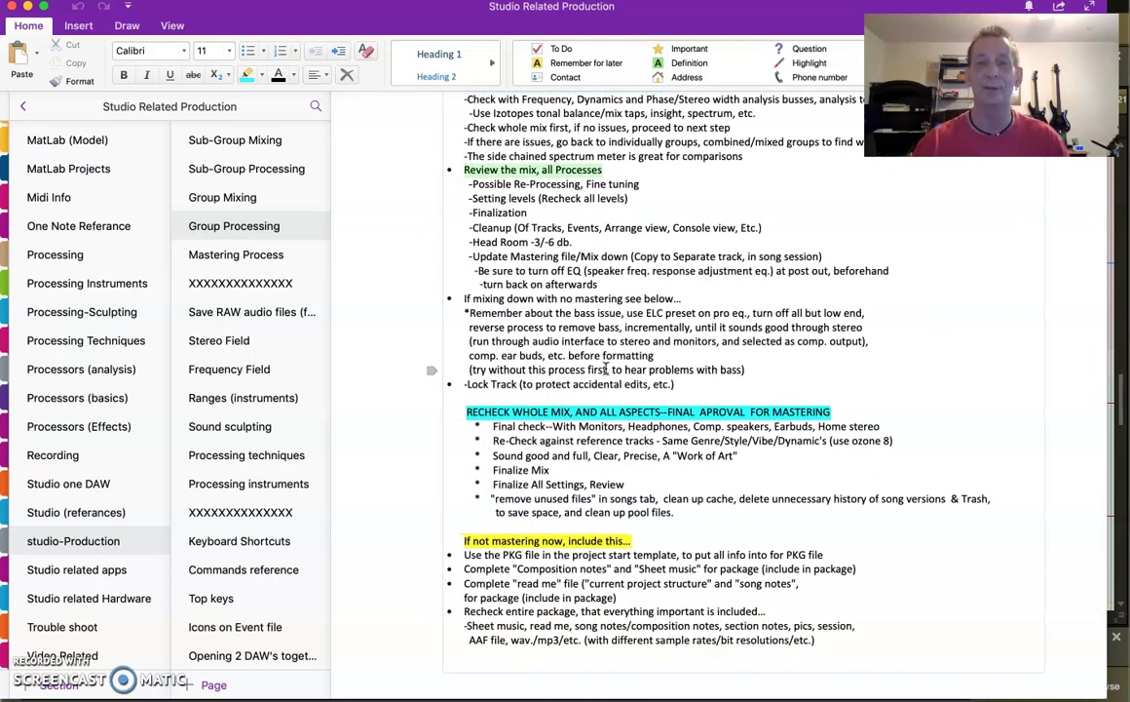
Step: Go back to the beginning of the Group Processing page and examine the session-saving and Final Phase notes
scroll(607, 369, up, 10)
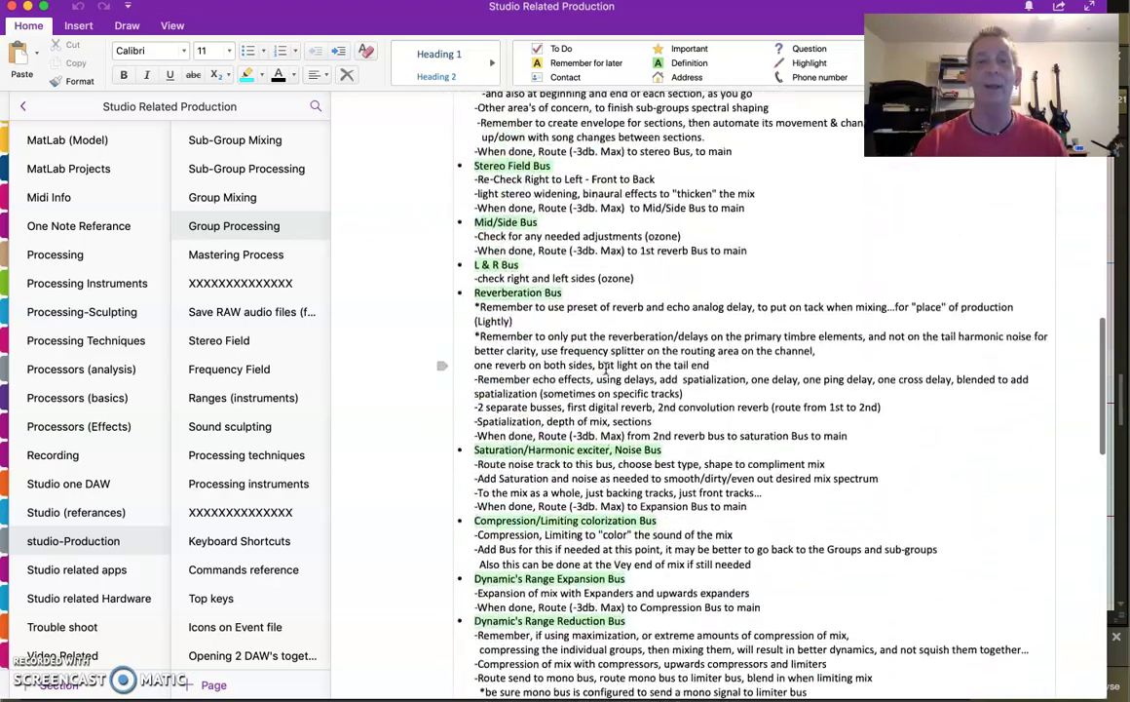
scroll(606, 369, up, 10)
scroll(606, 368, left, 5)
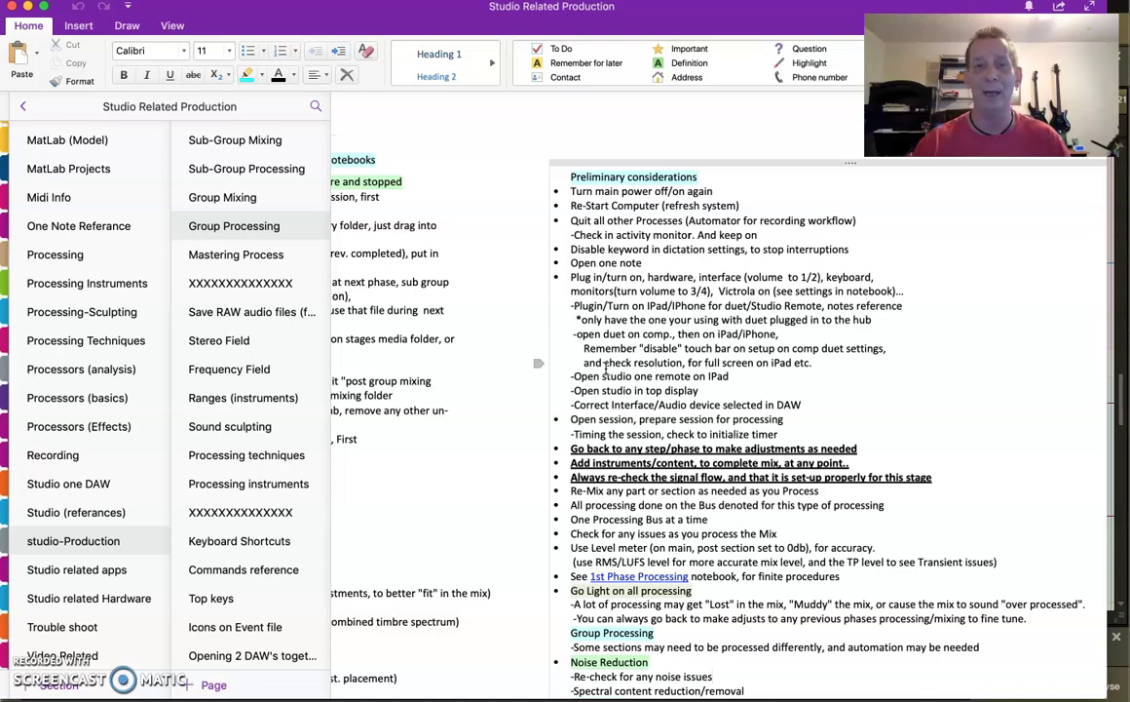
scroll(527, 315, right, 3)
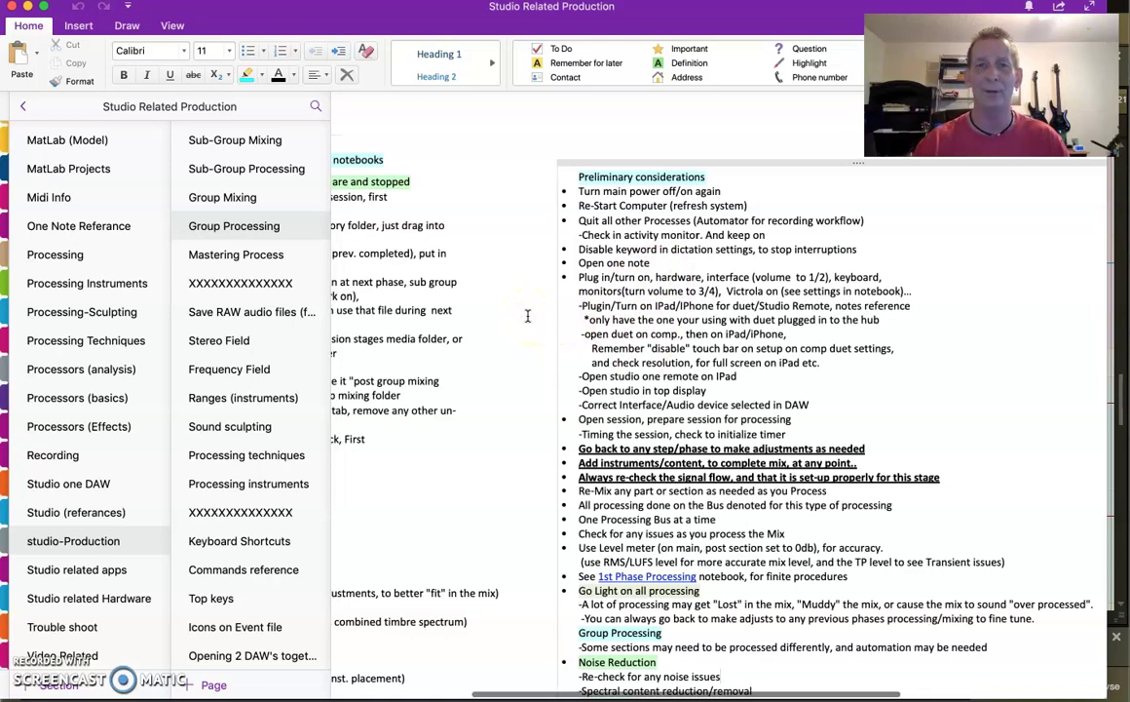
scroll(528, 315, down, 1)
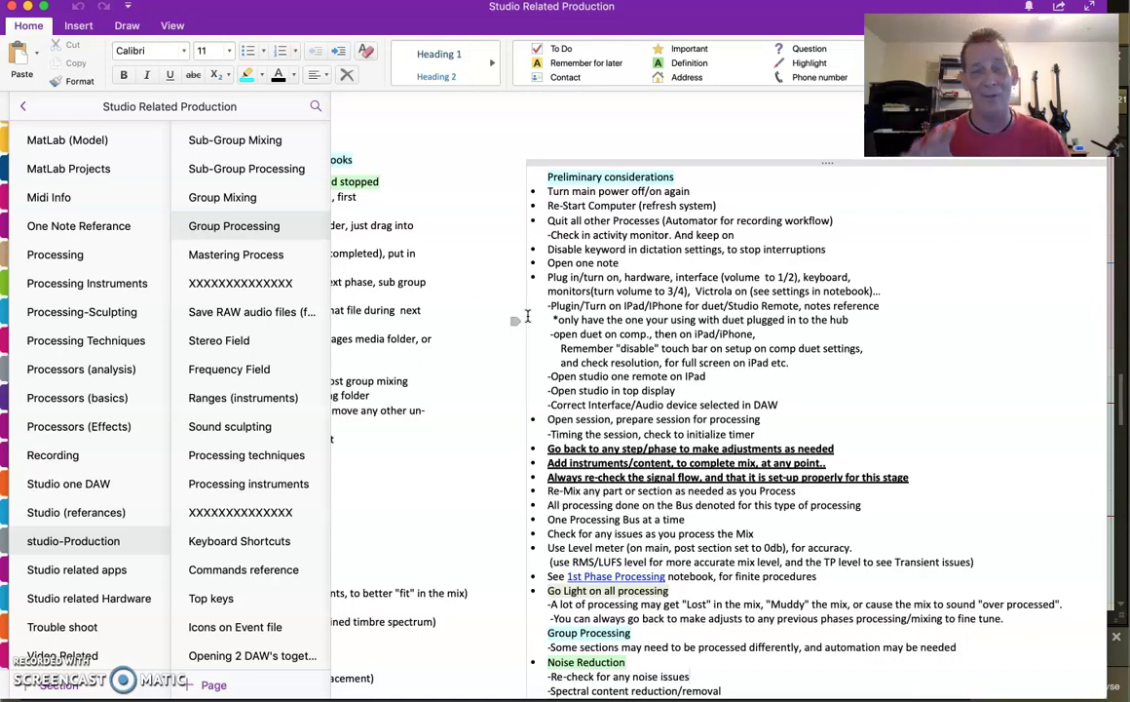
scroll(527, 315, left, 3)
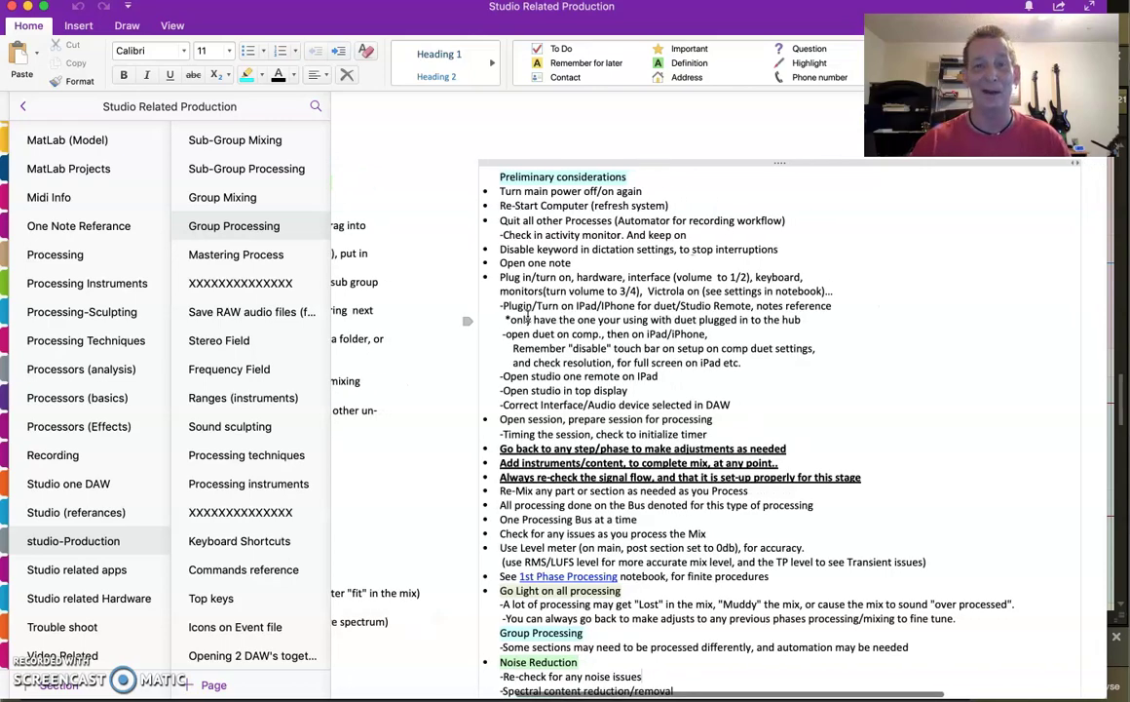
scroll(527, 315, left, 3)
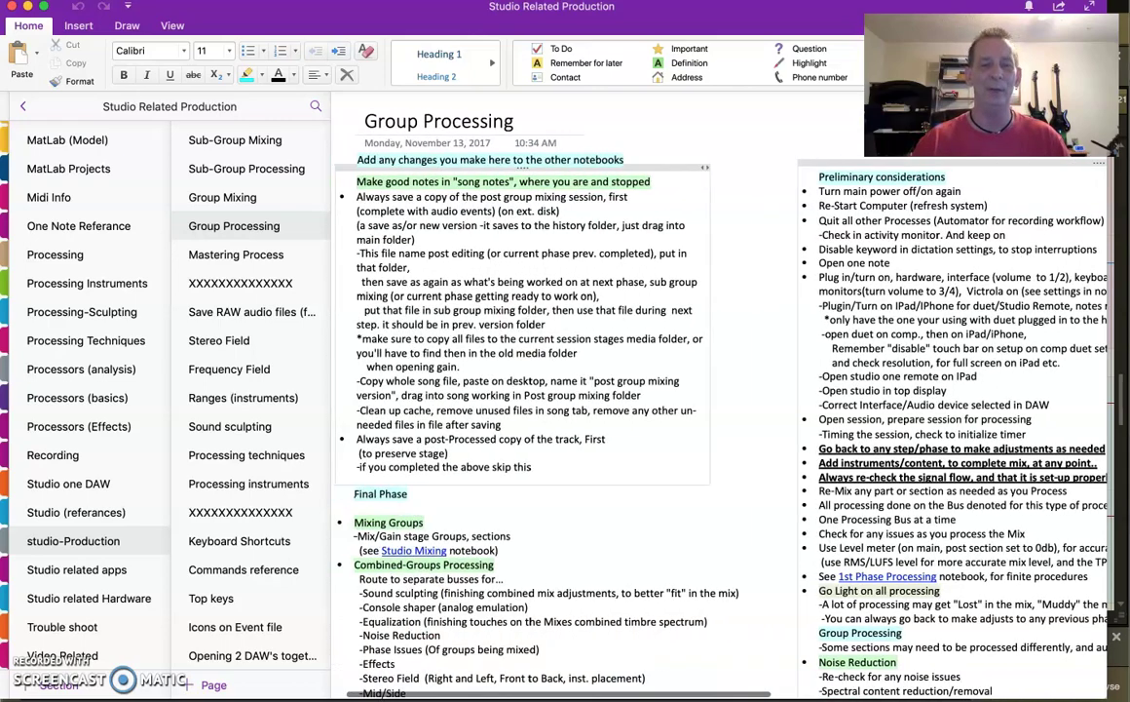
Step: Switch to Studio One, show the mixing console and select the Leveling bus channel
mouse_move(317, 687)
click(422, 689)
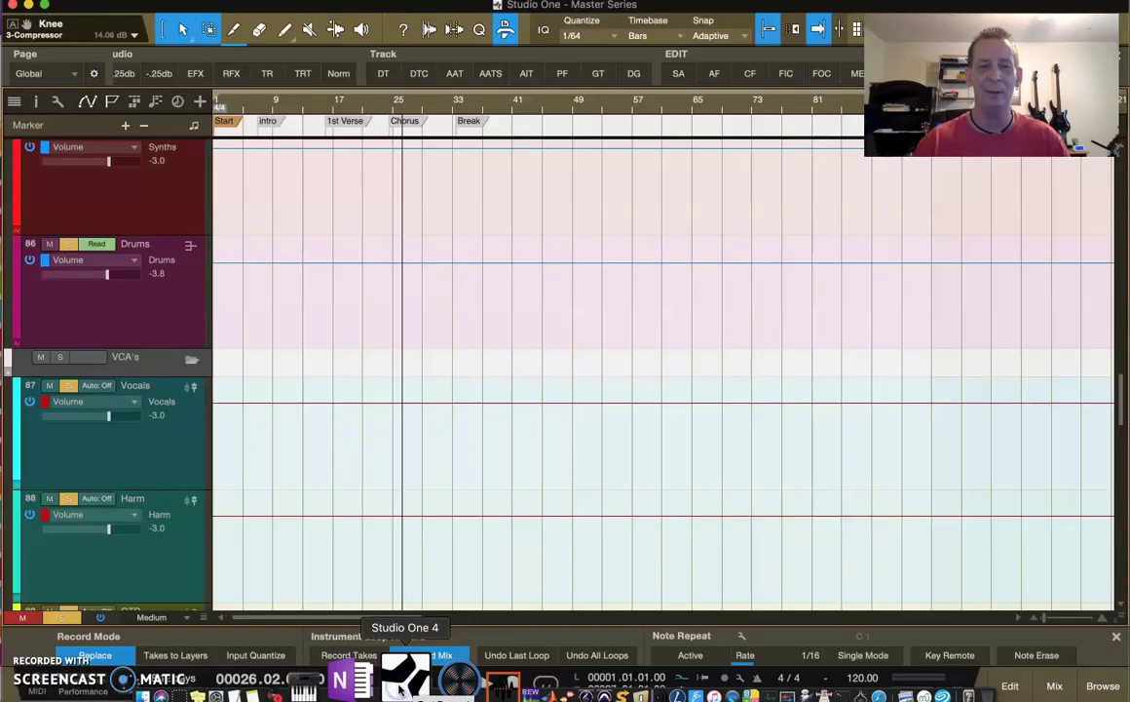
click(1055, 686)
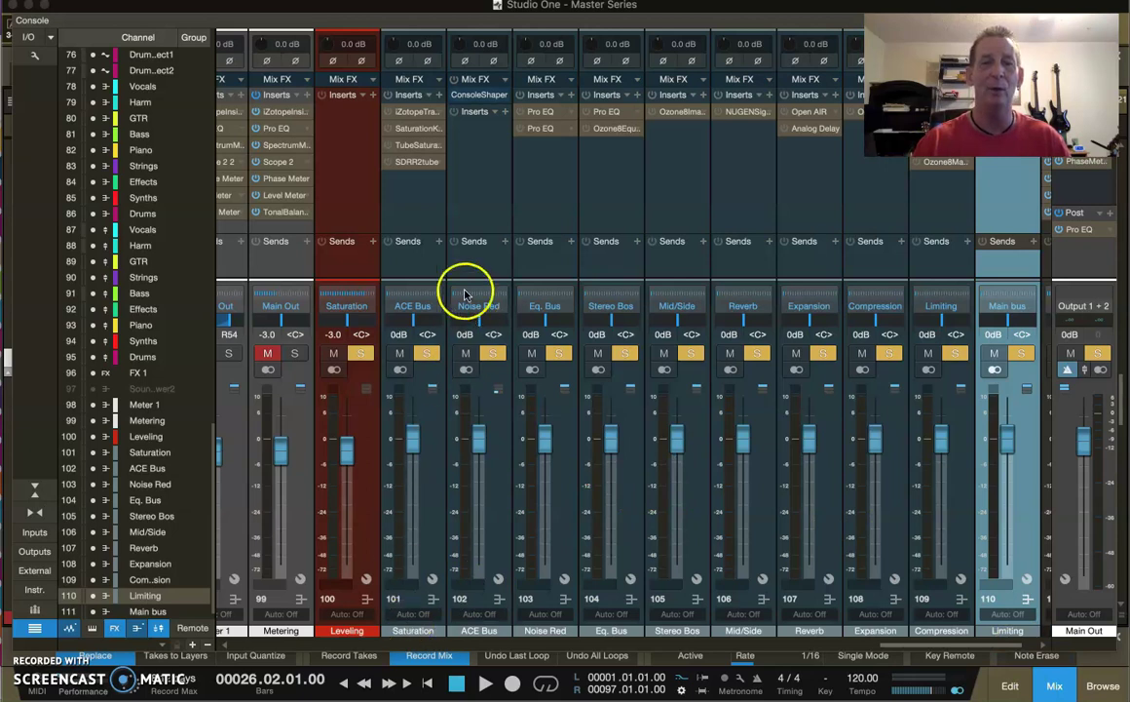
click(360, 434)
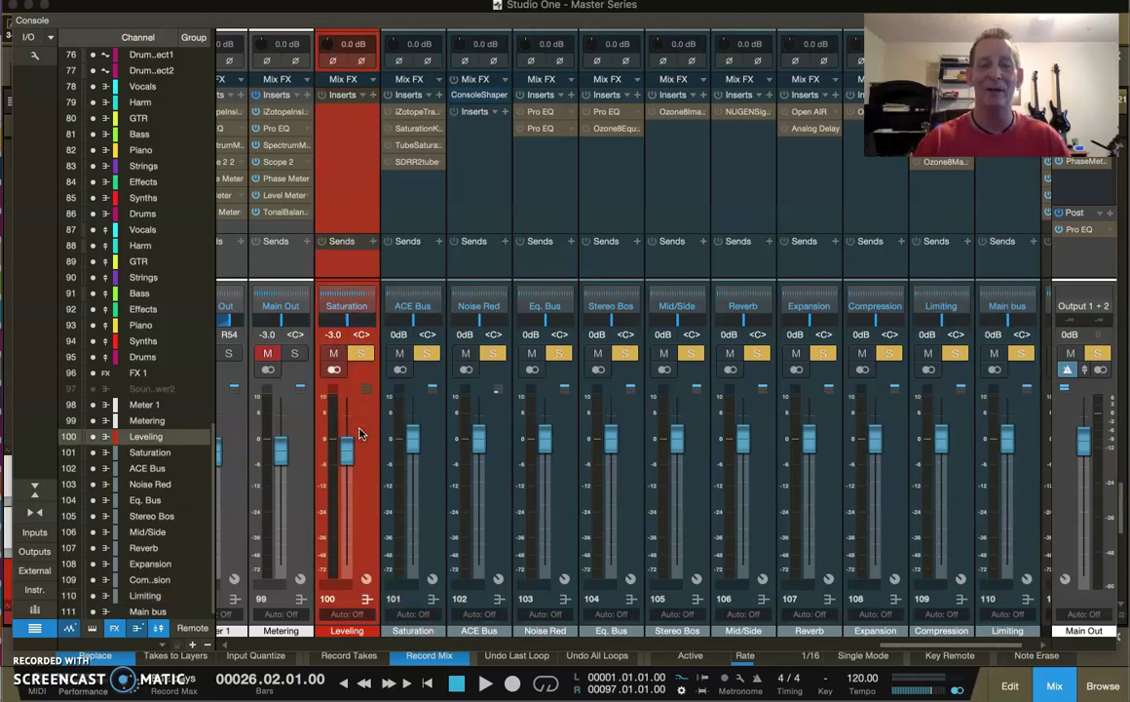
Step: Remove the Meter 1 and Metering bus channels from the console
scroll(371, 428, left, 3)
click(388, 419)
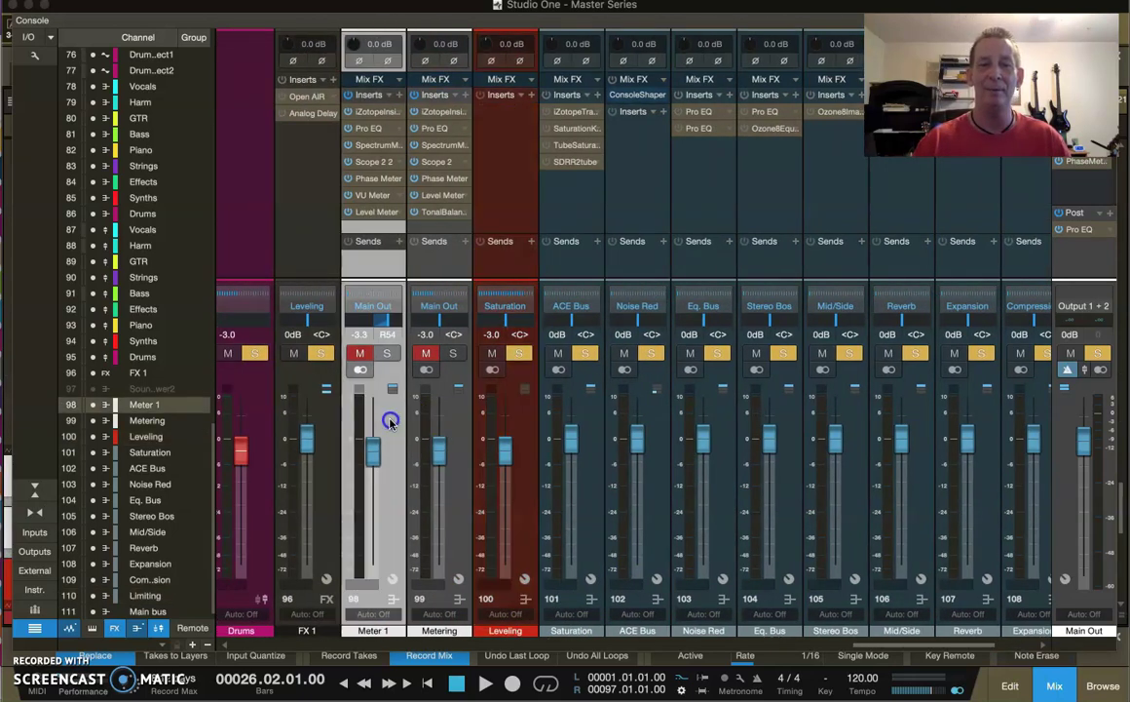
shift+click(448, 419)
right_click(448, 417)
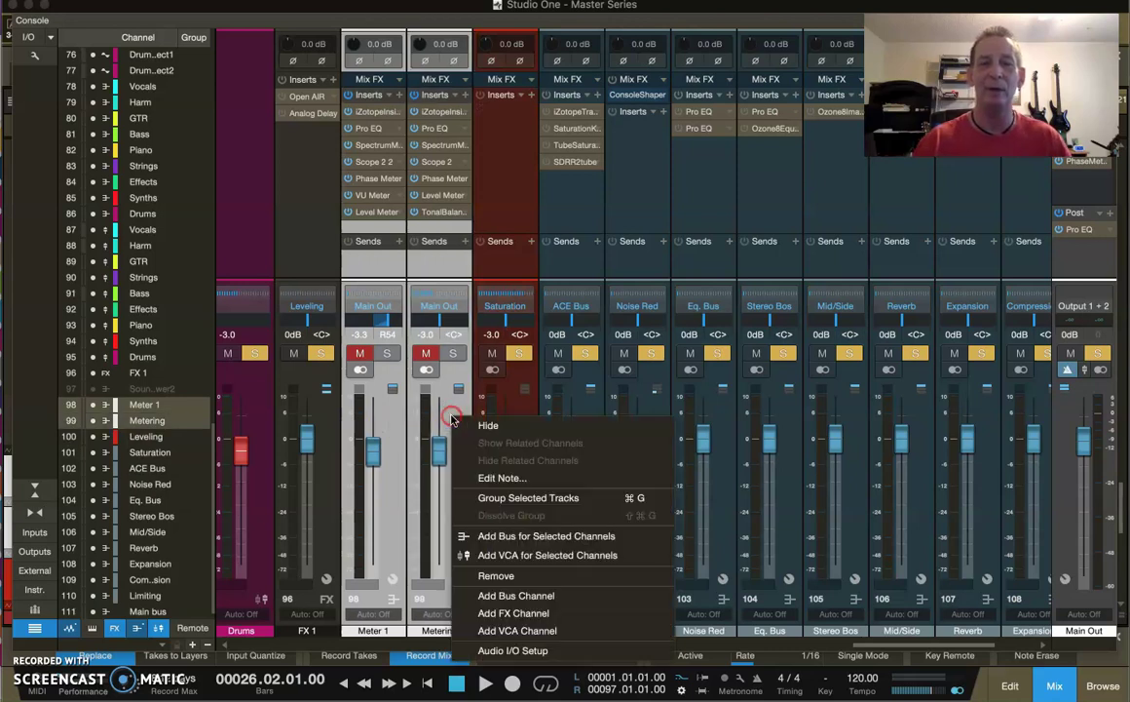
click(516, 577)
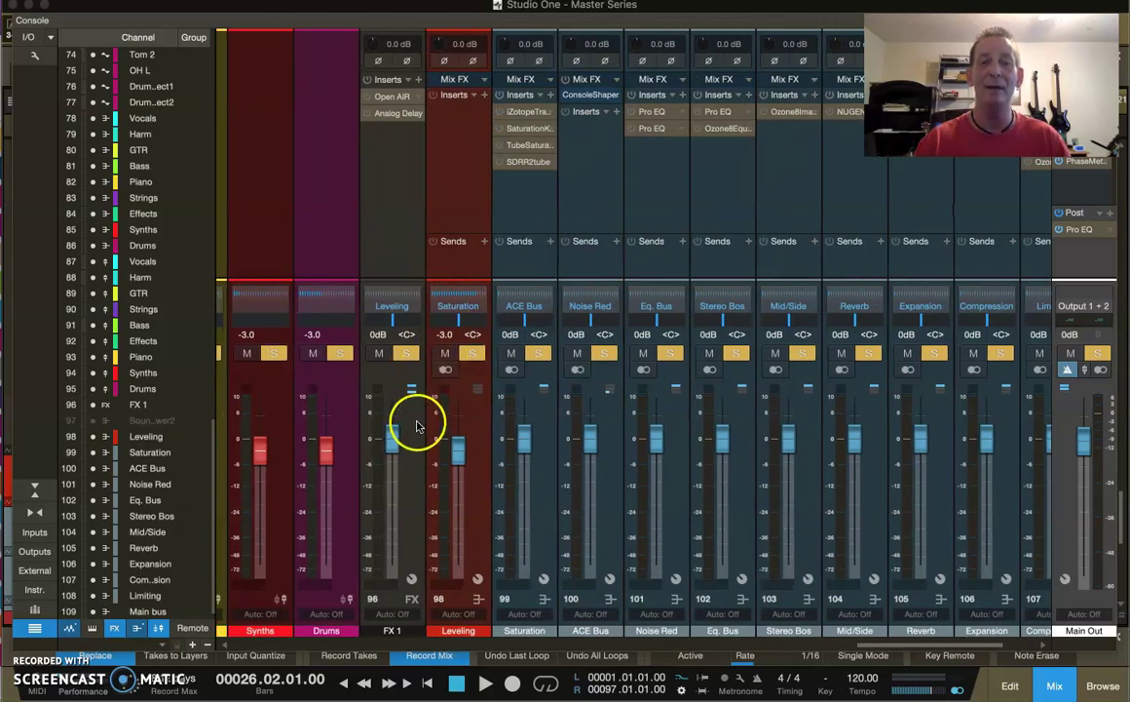
Step: Examine the output routing of the FX 1 channel, the Leveling bus and the processing busses through to the Main bus
click(407, 426)
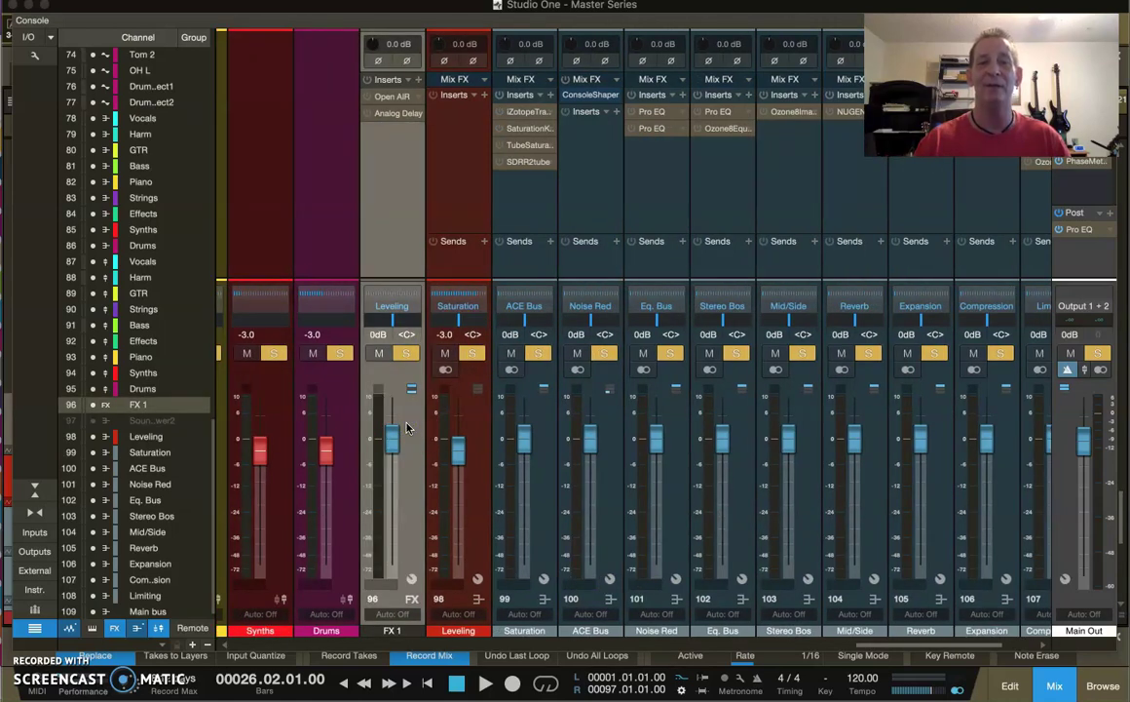
click(389, 308)
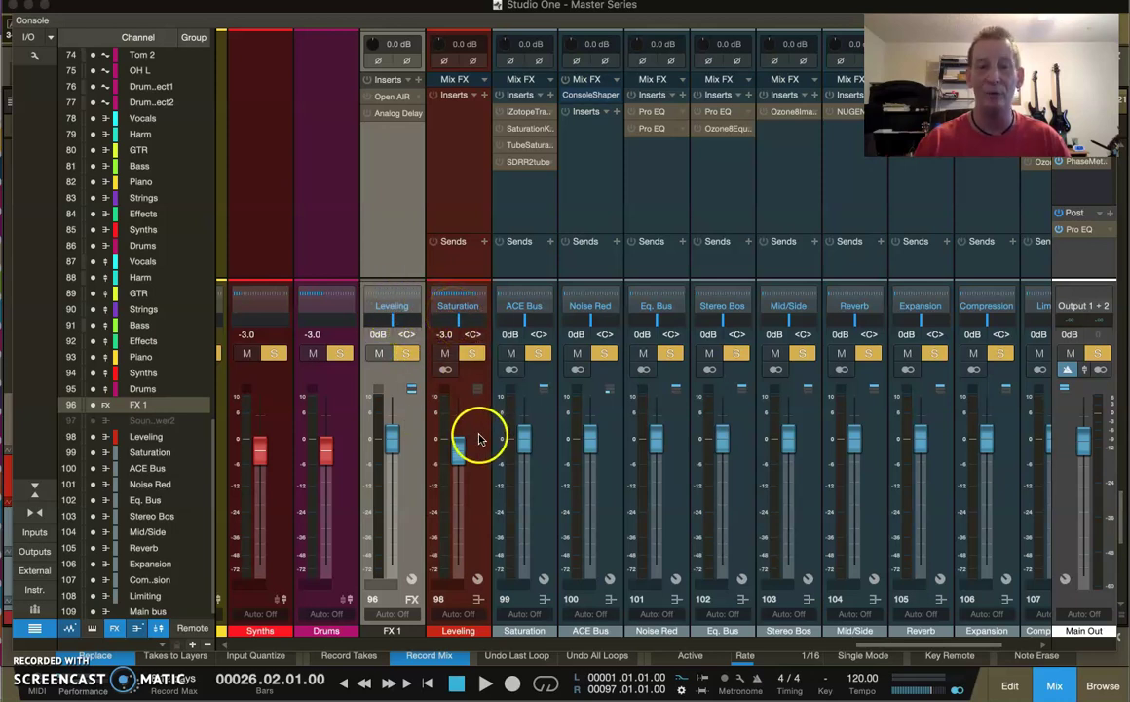
scroll(477, 440, left, 2)
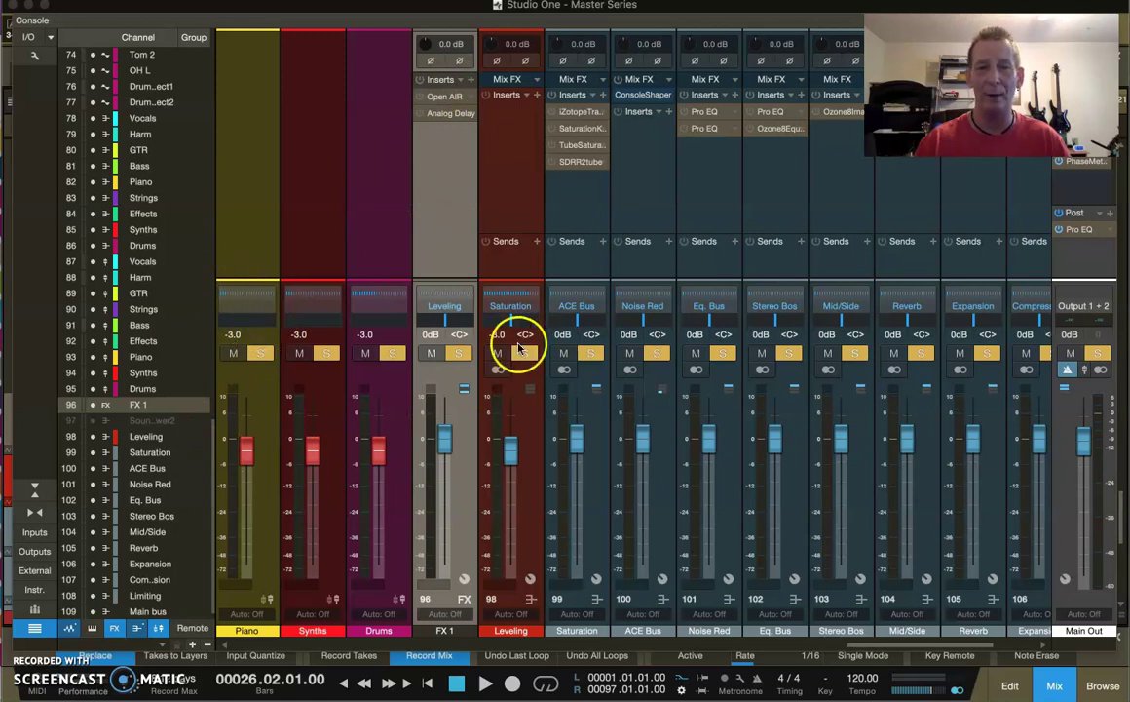
click(518, 442)
scroll(527, 436, right, 3)
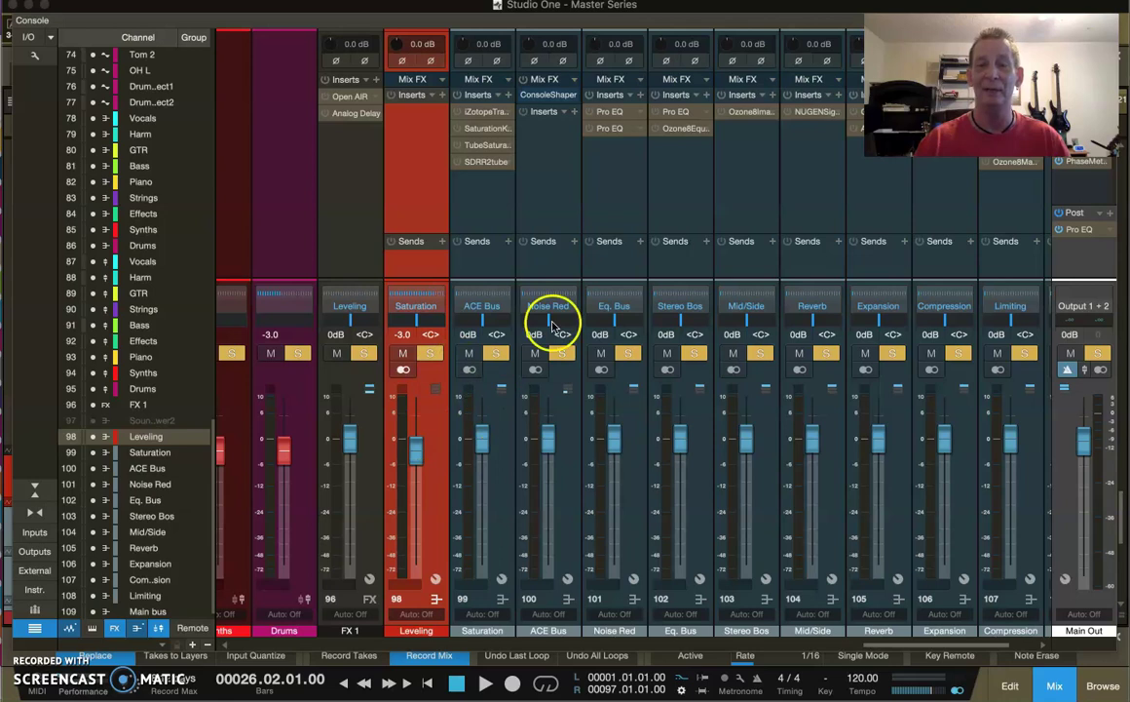
scroll(857, 449, right, 4)
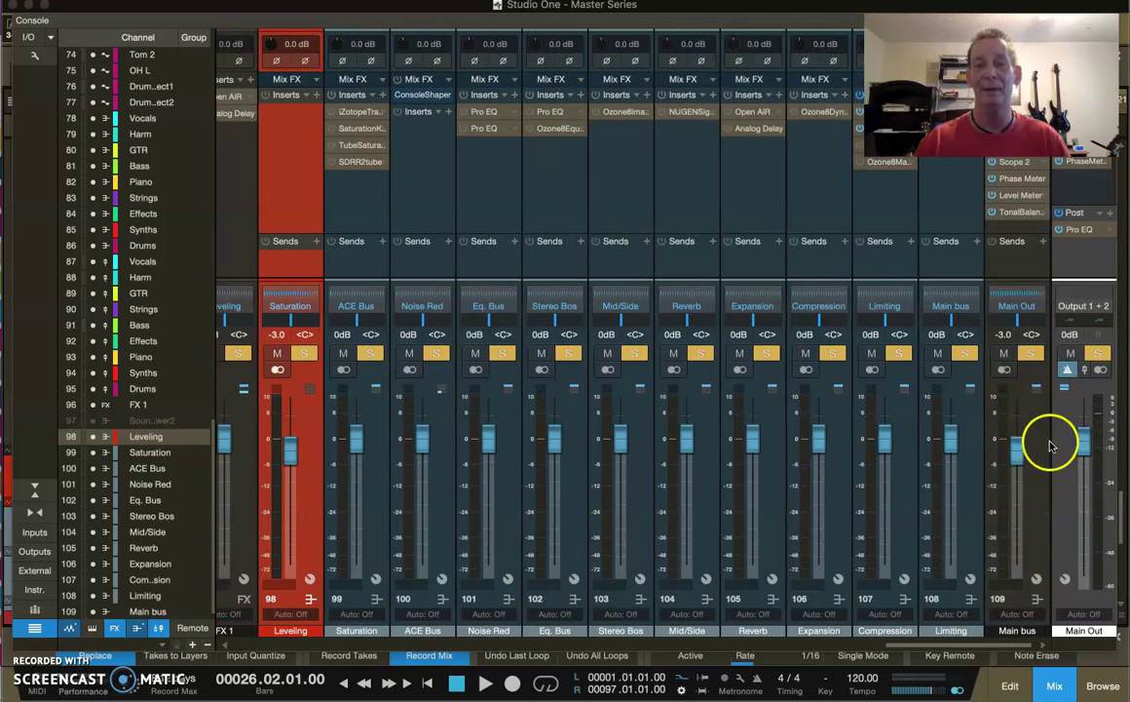
click(1037, 467)
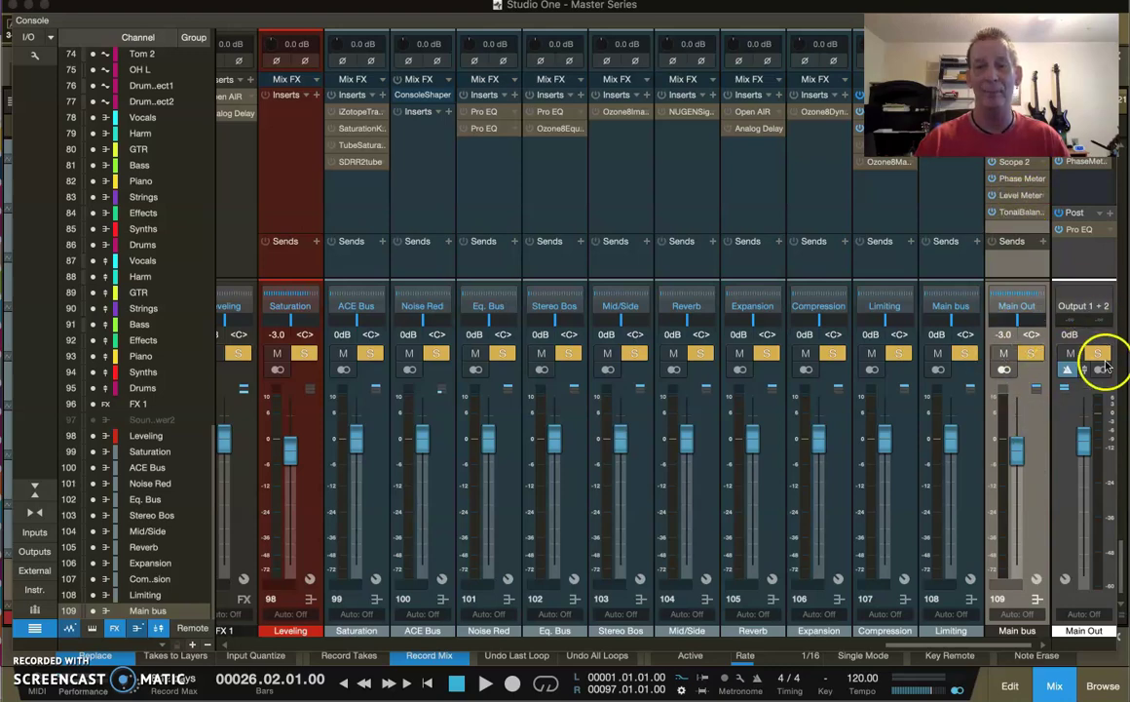
scroll(570, 355, left, 5)
scroll(575, 366, right, 5)
click(429, 419)
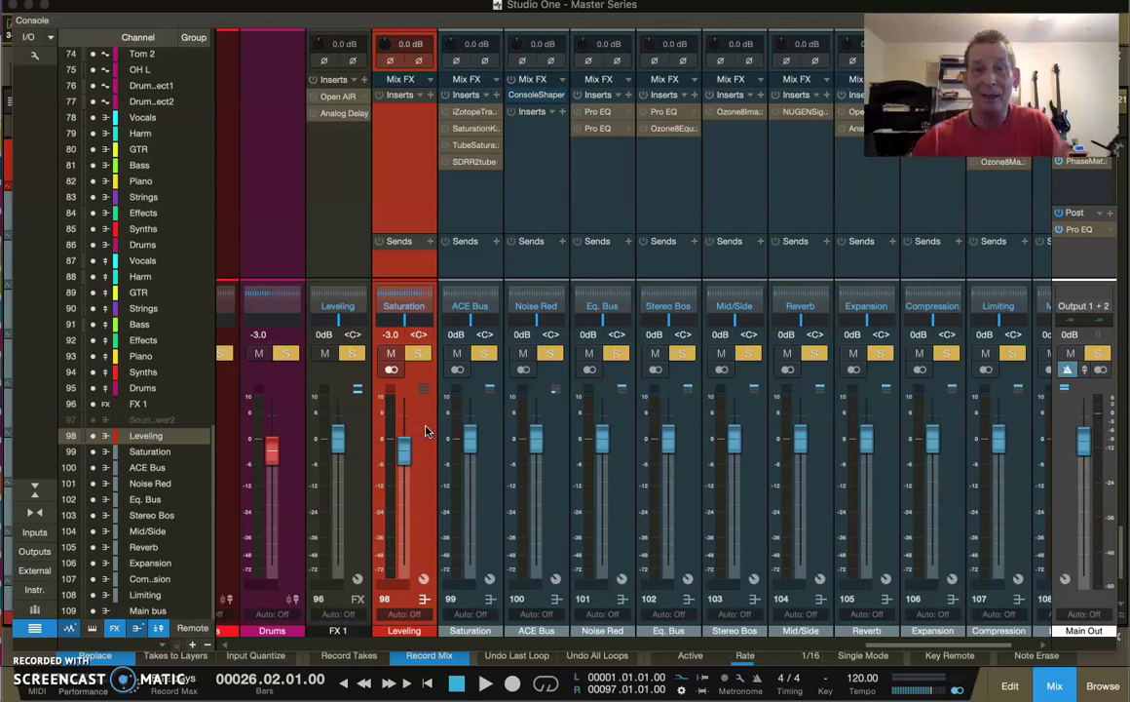
scroll(426, 432, right, 1)
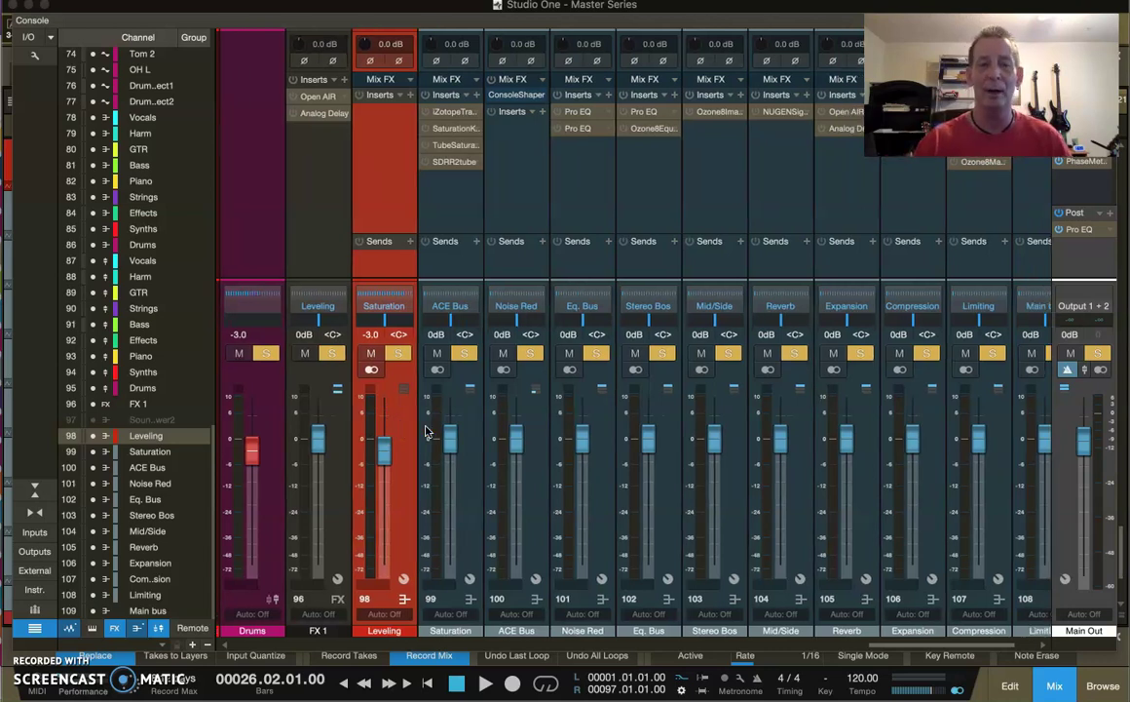
click(595, 526)
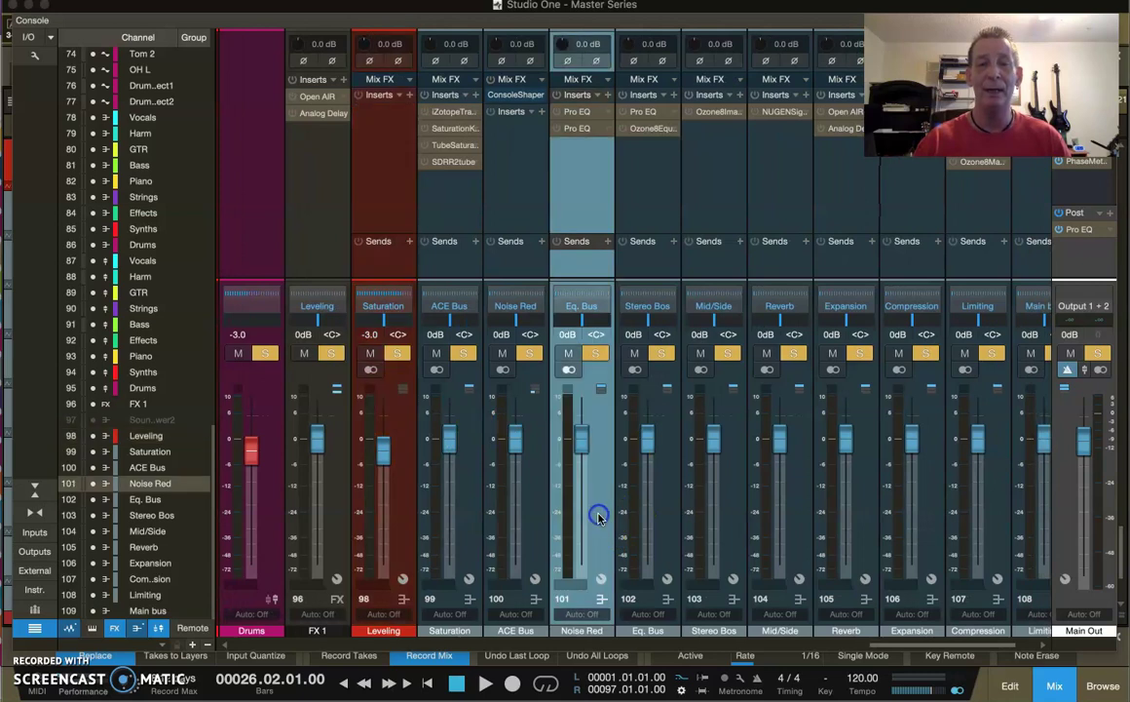
Step: Examine the Mid/Side, Reverb and Expansion bus channels in order along the processing chain
click(792, 529)
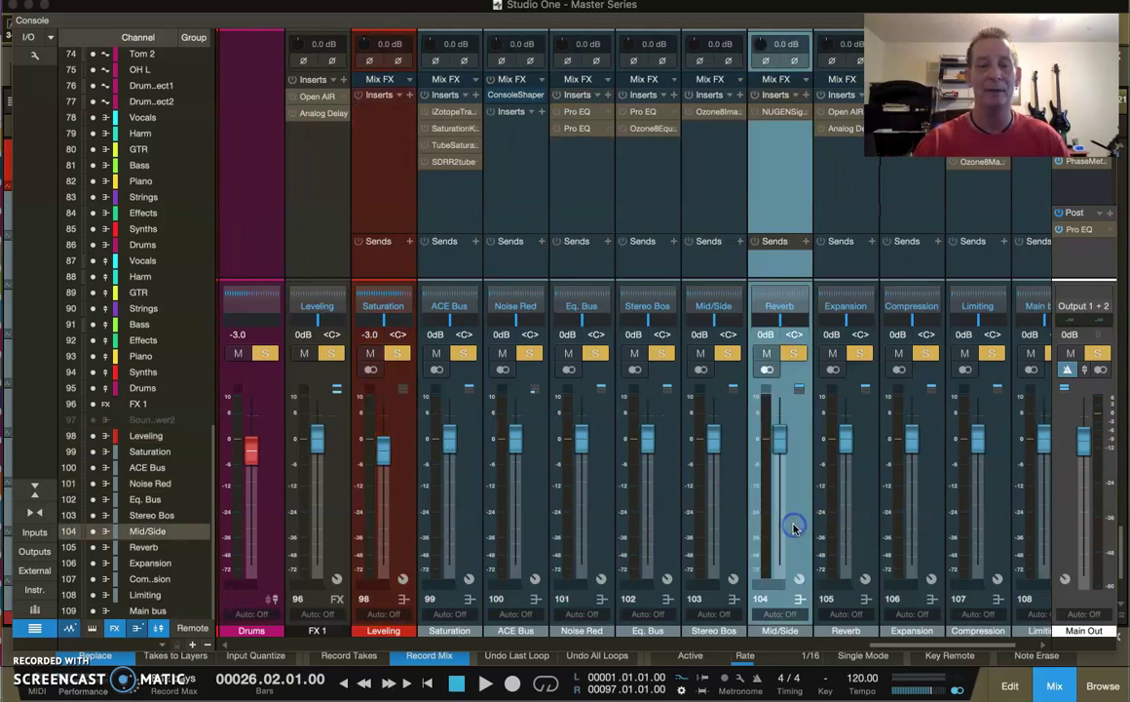
click(863, 533)
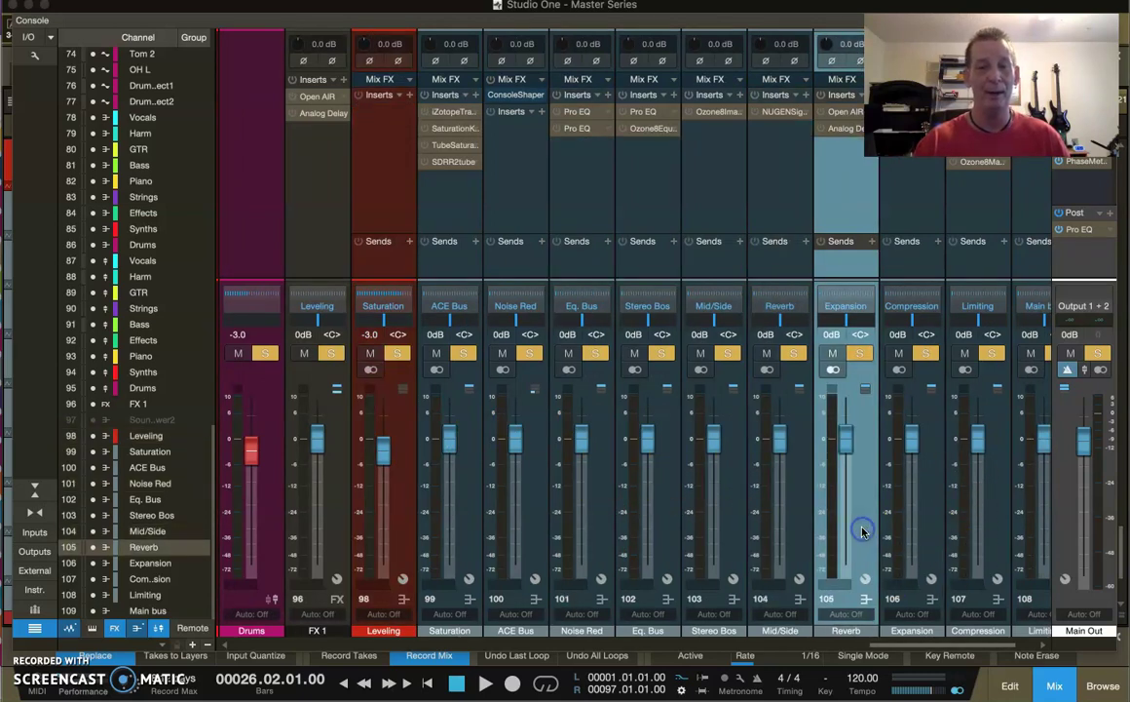
click(926, 526)
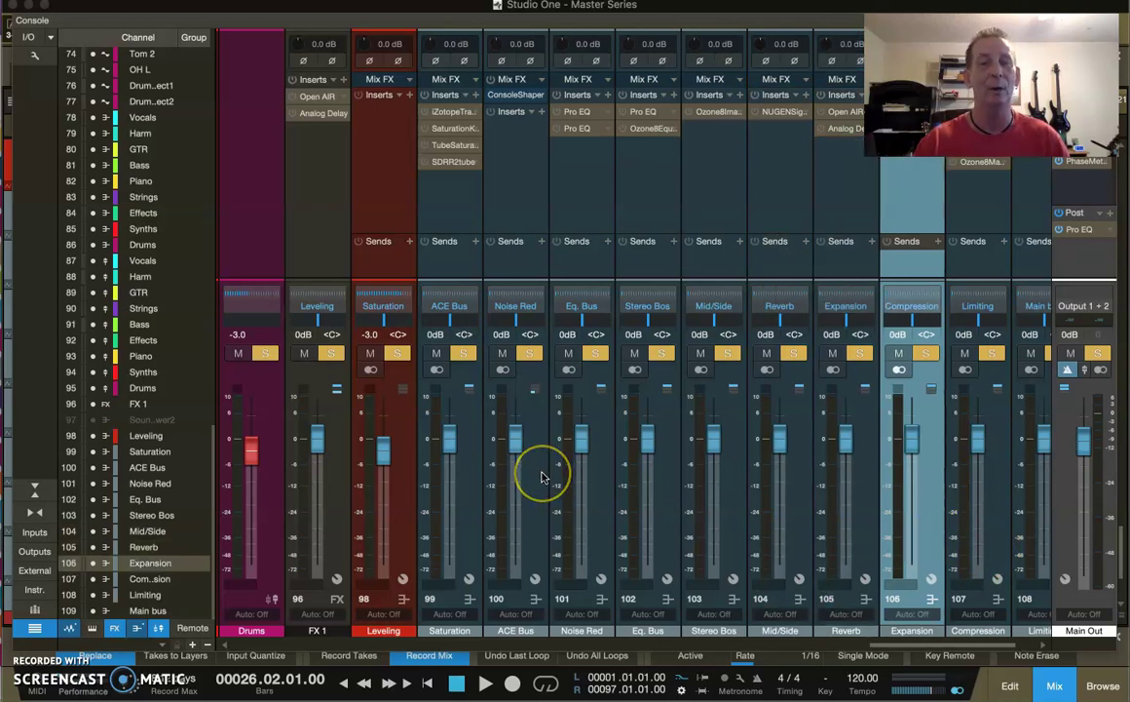
Step: Examine the Leveling bus channel against the neighbouring Saturation bus, FX 1 and group channels
click(399, 424)
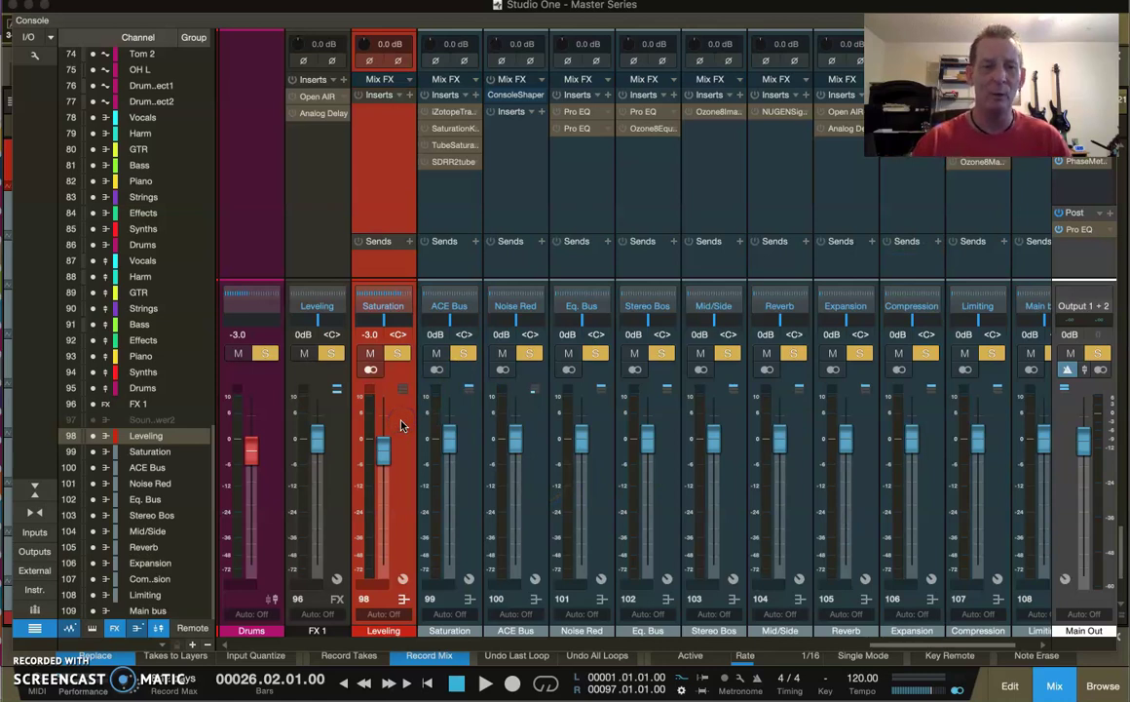
scroll(399, 424, right, 1)
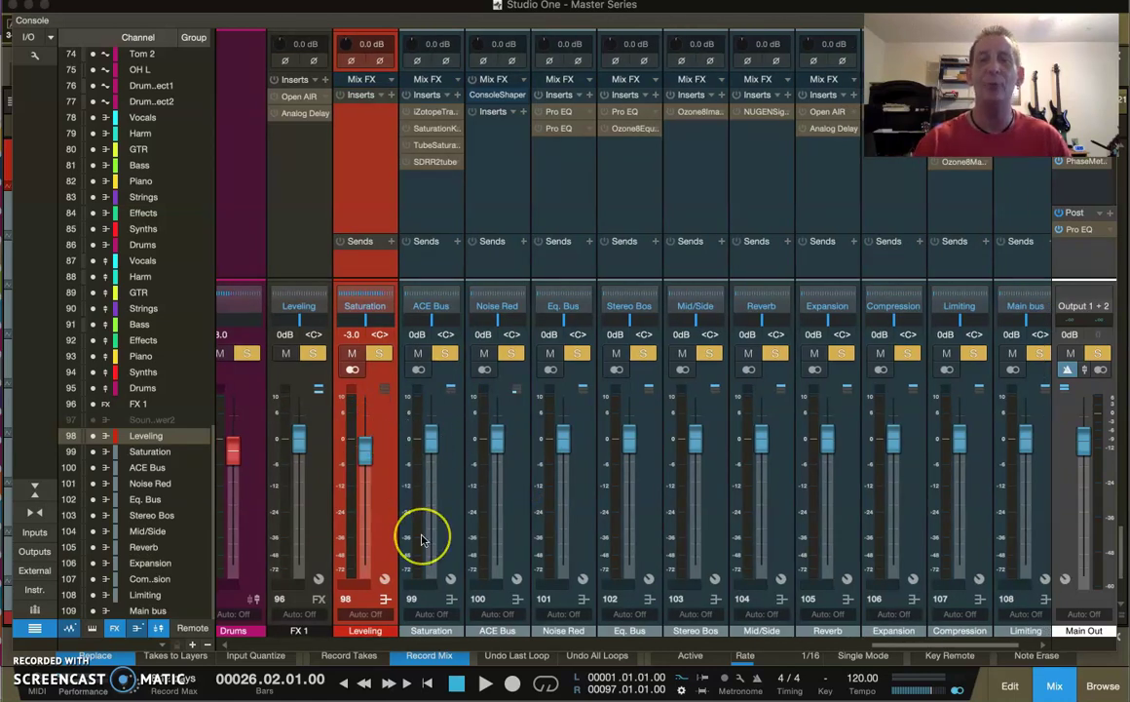
mouse_move(421, 539)
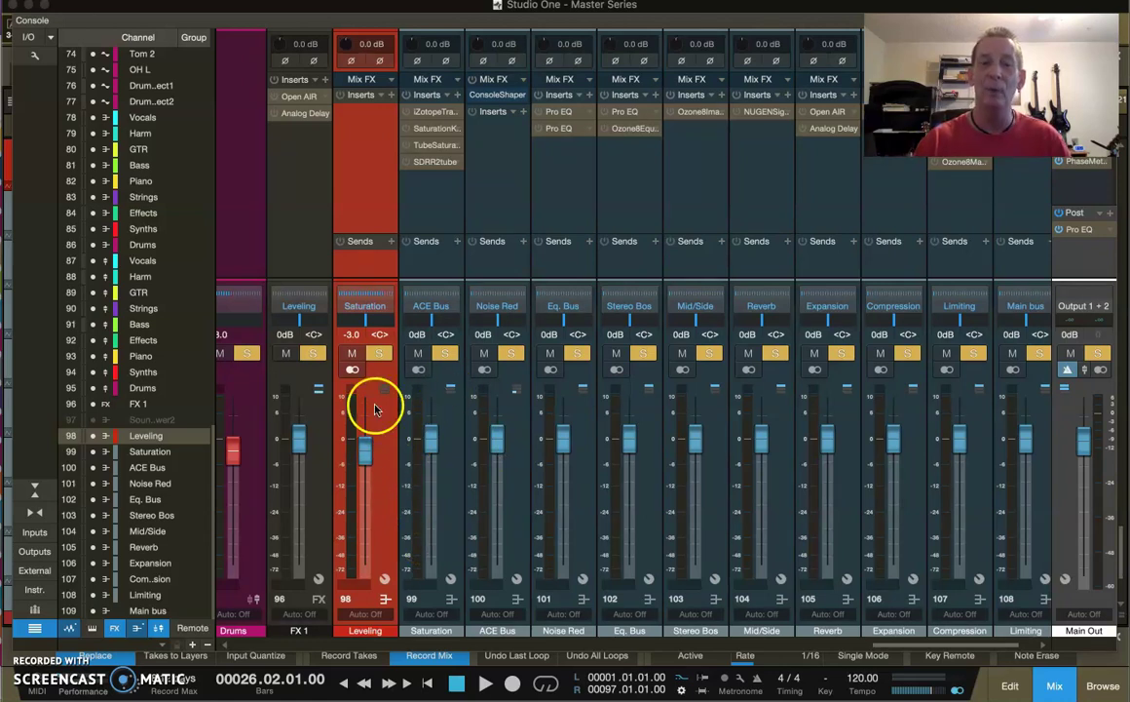
click(441, 440)
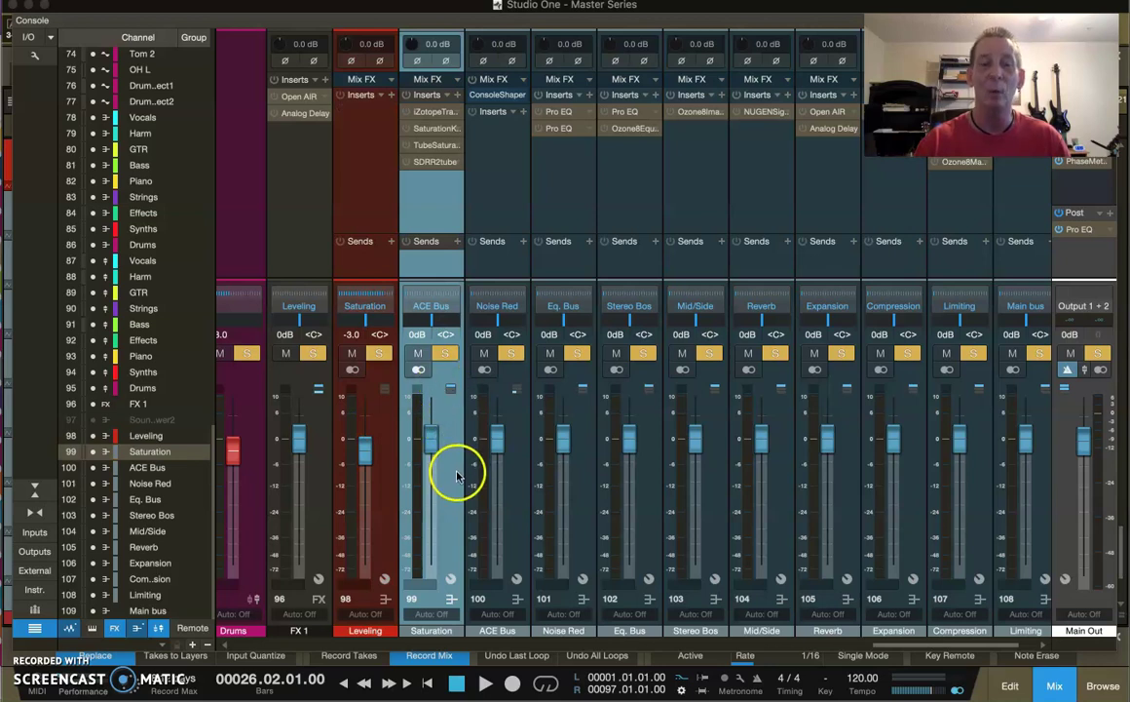
click(385, 435)
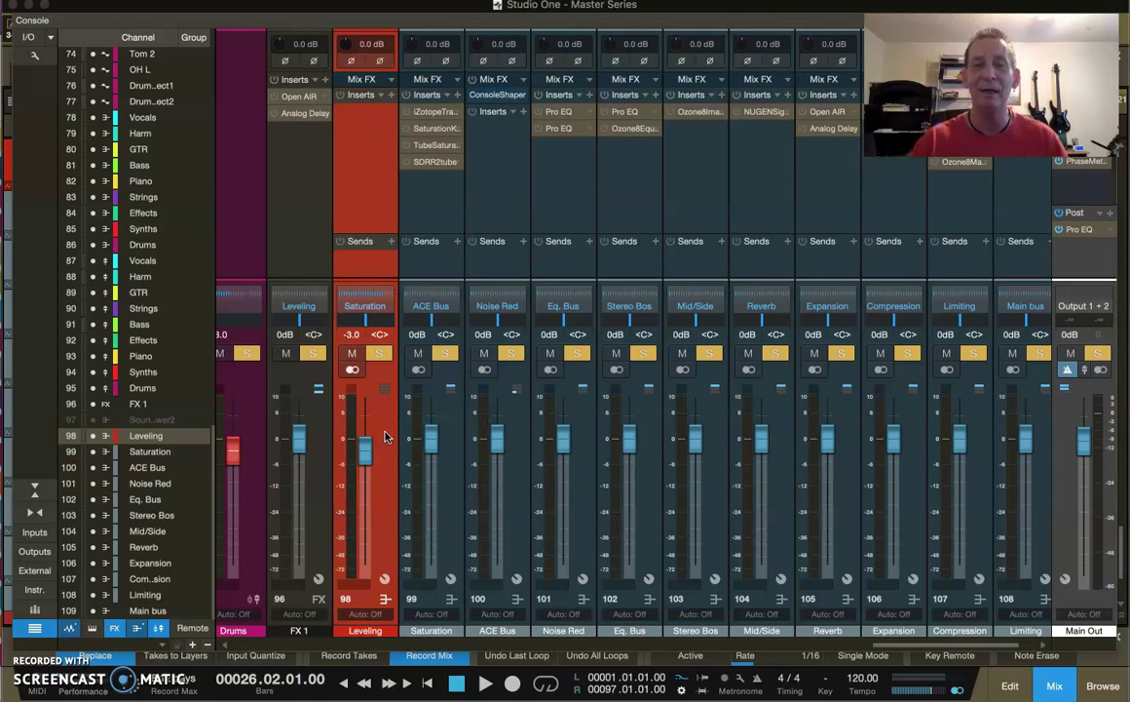
scroll(385, 436, left, 3)
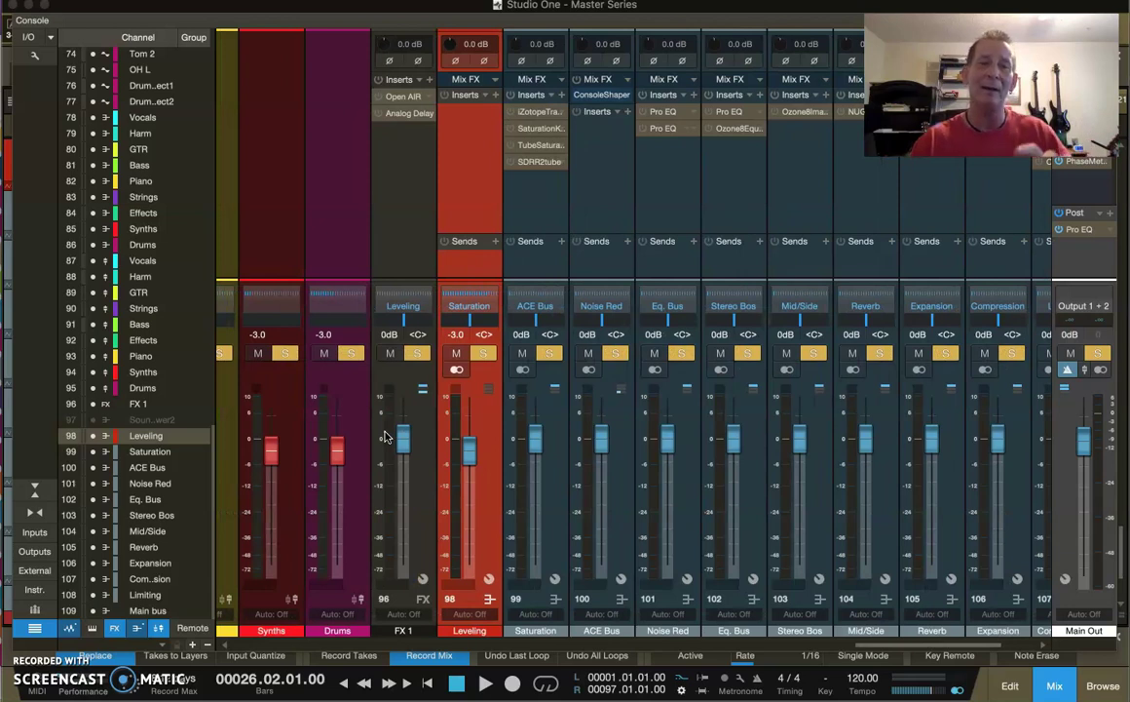
scroll(385, 436, right, 1)
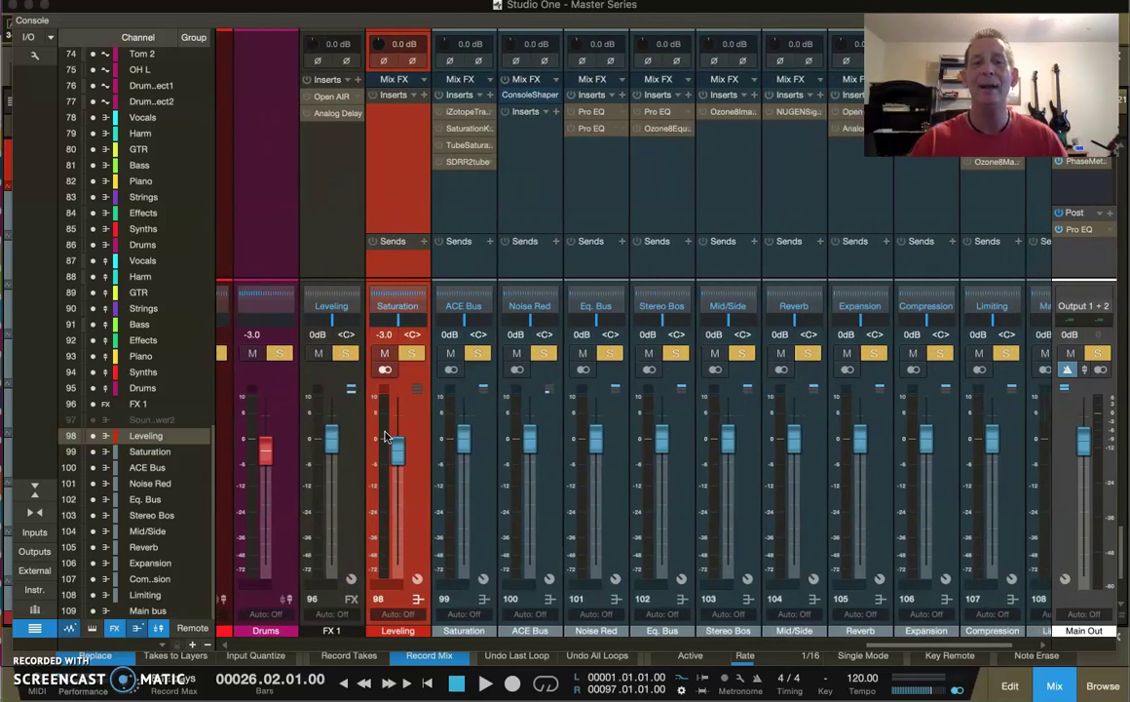
Step: Examine the Saturation and ACE Bus channels and return to the Leveling bus channel
click(466, 490)
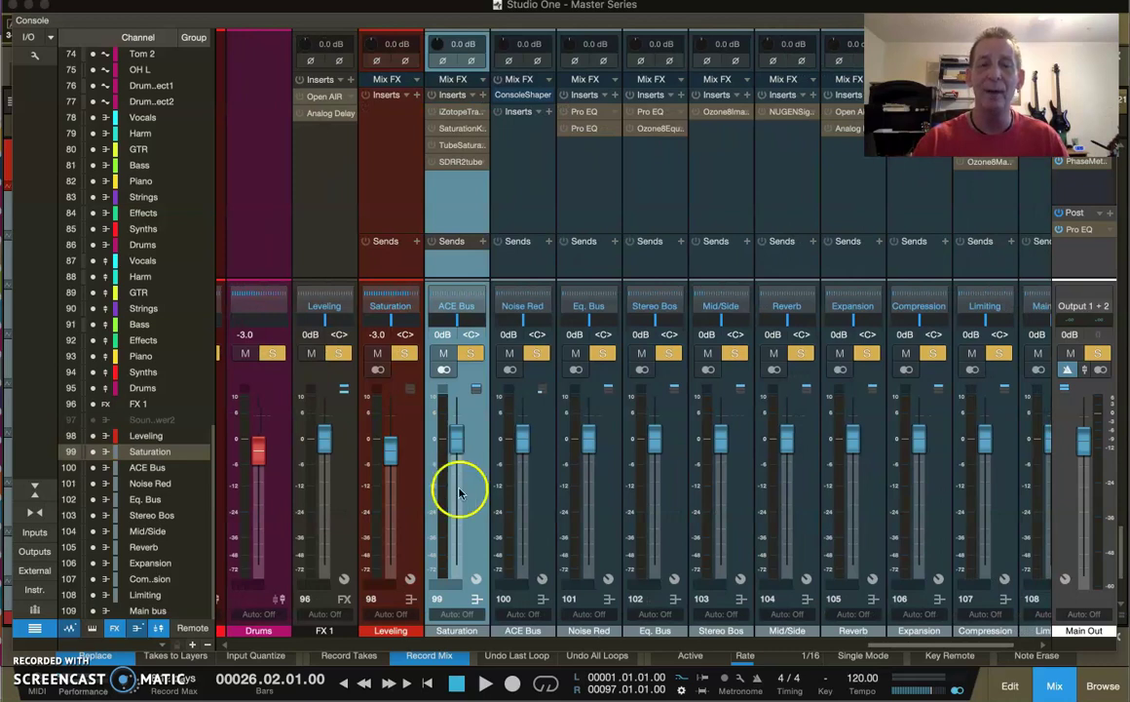
click(537, 501)
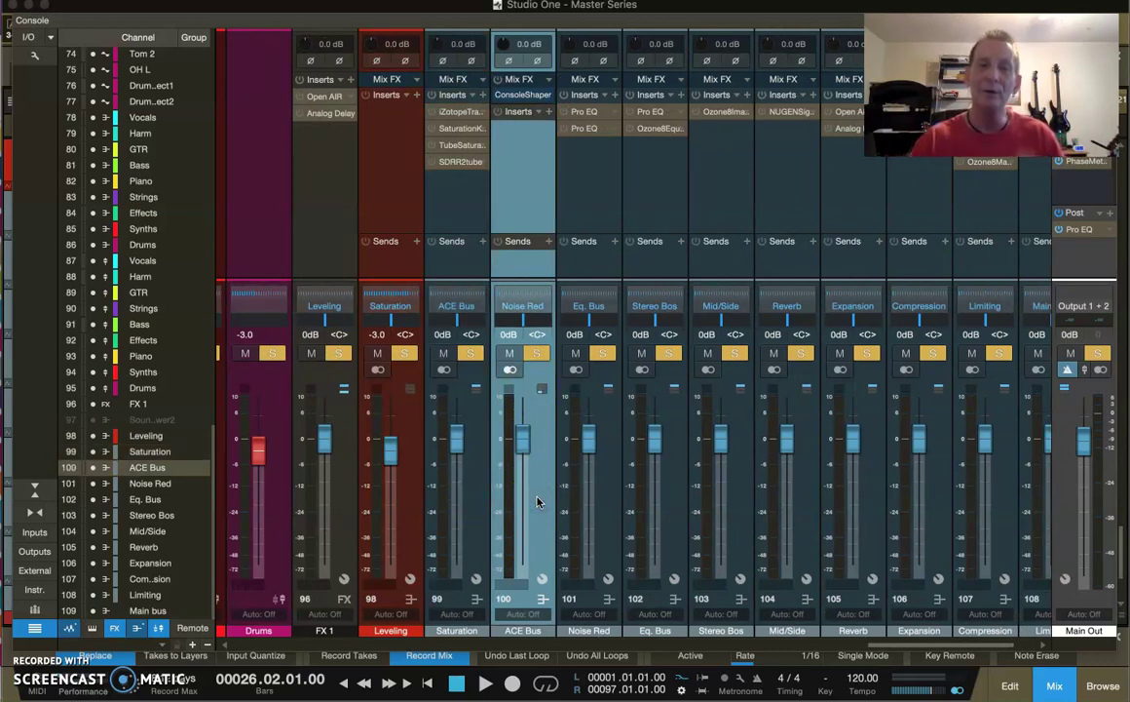
click(435, 395)
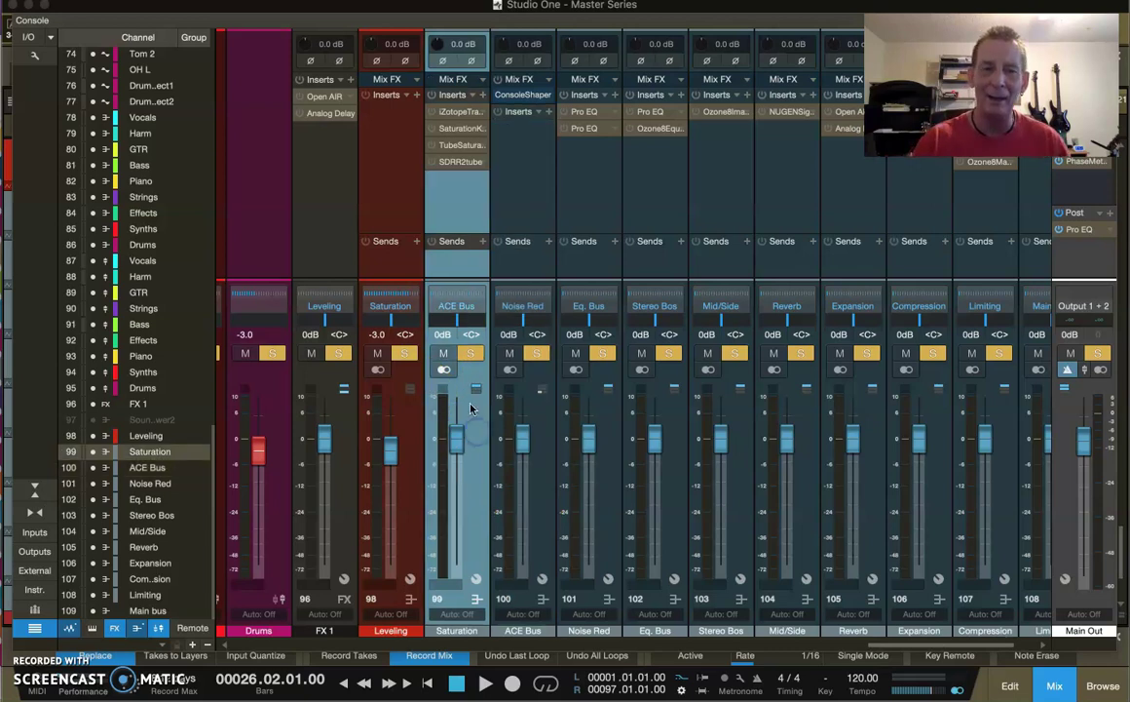
click(404, 422)
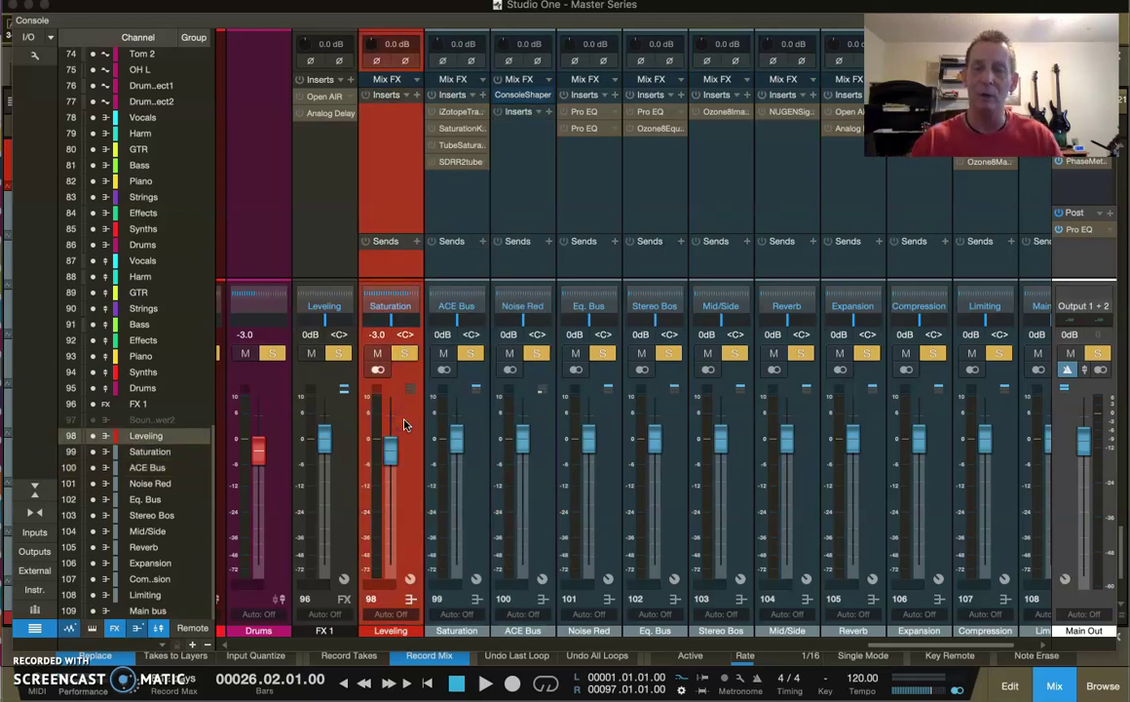
click(419, 386)
click(393, 470)
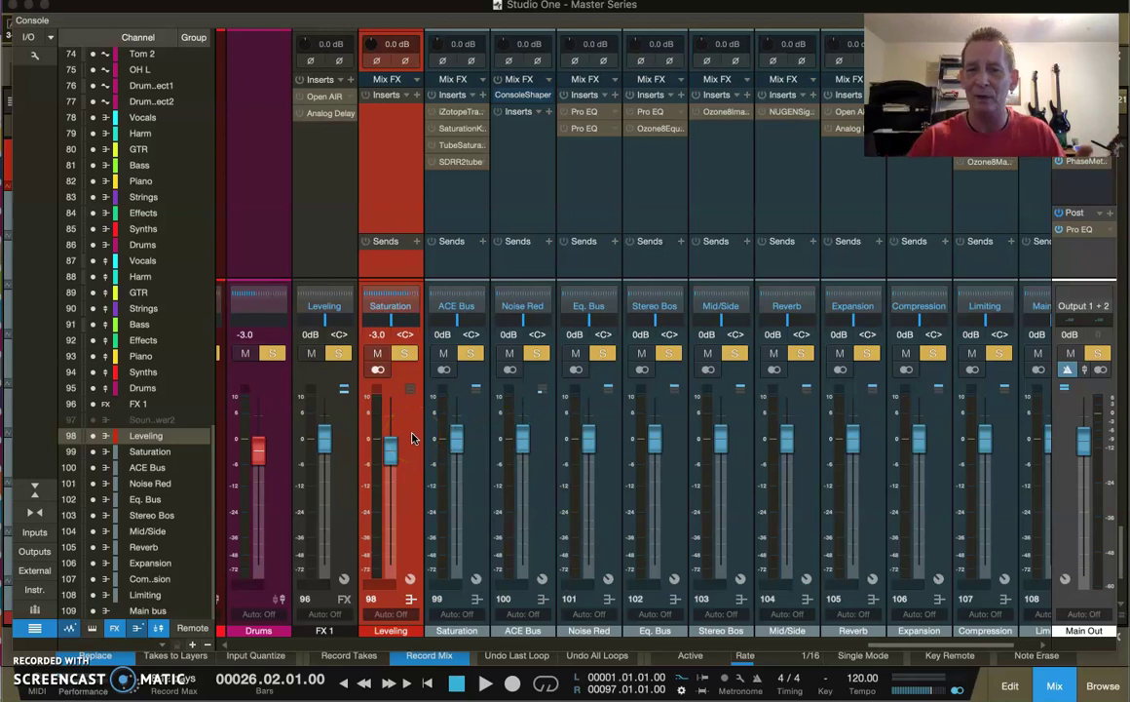
Step: Review the Saturation, ACE Bus and Noise Red channels in relation to Leveling and continue to the Eq. Bus channel
click(468, 446)
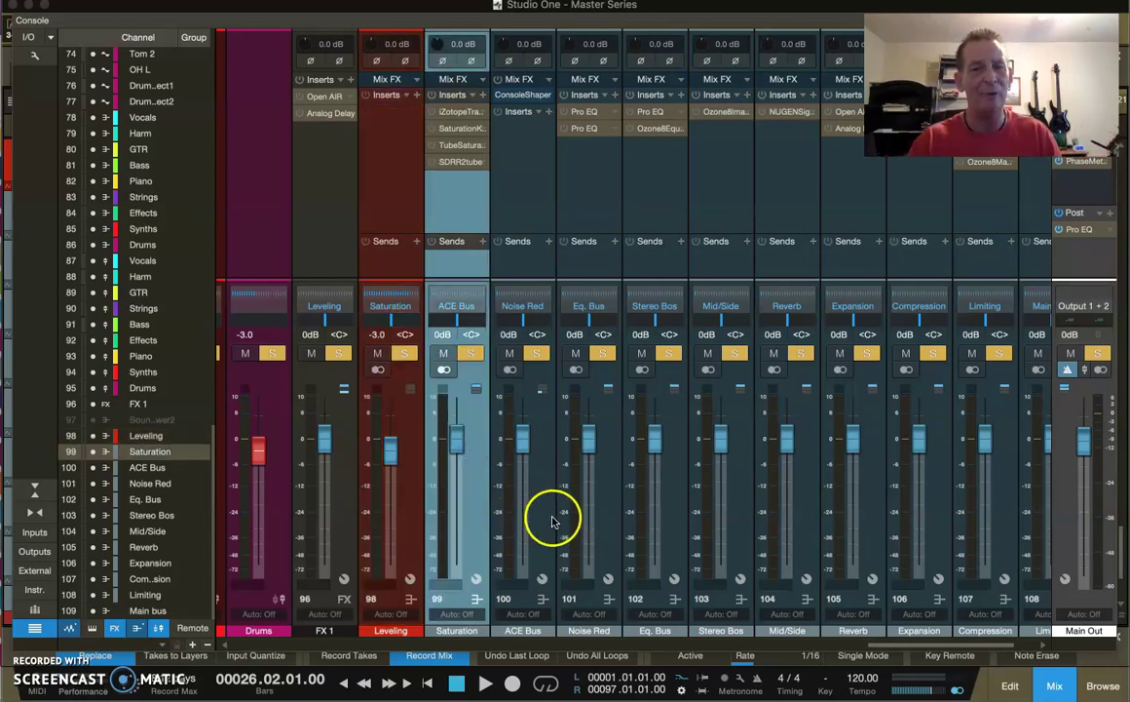
click(514, 439)
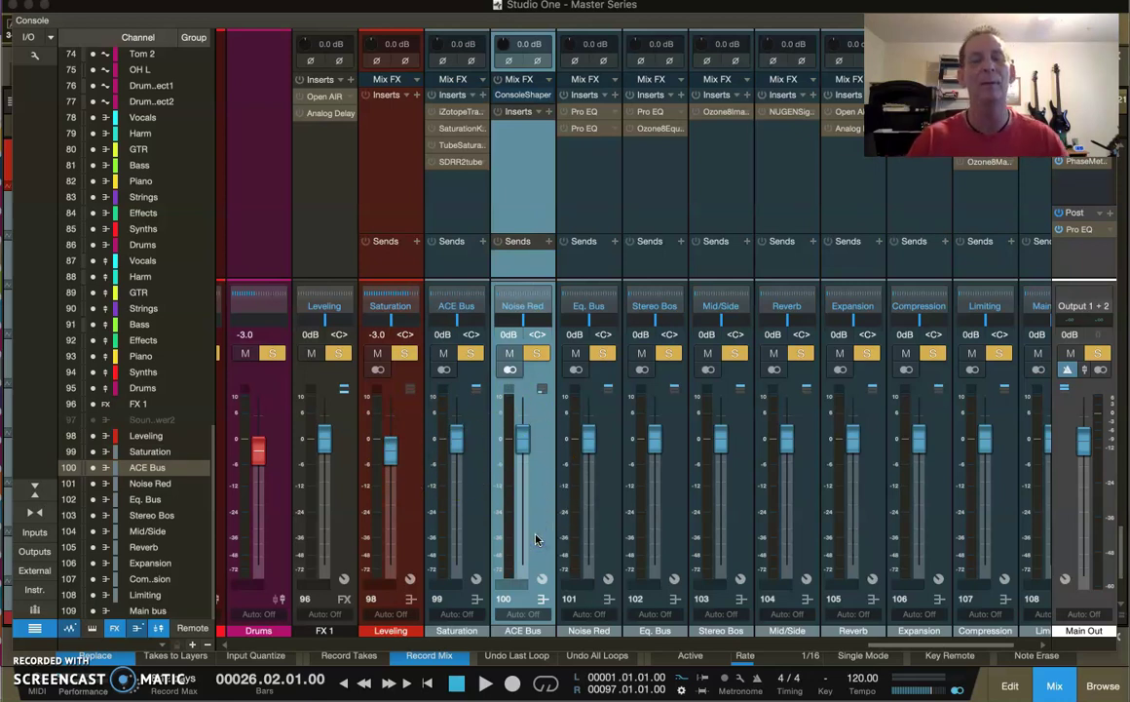
click(602, 538)
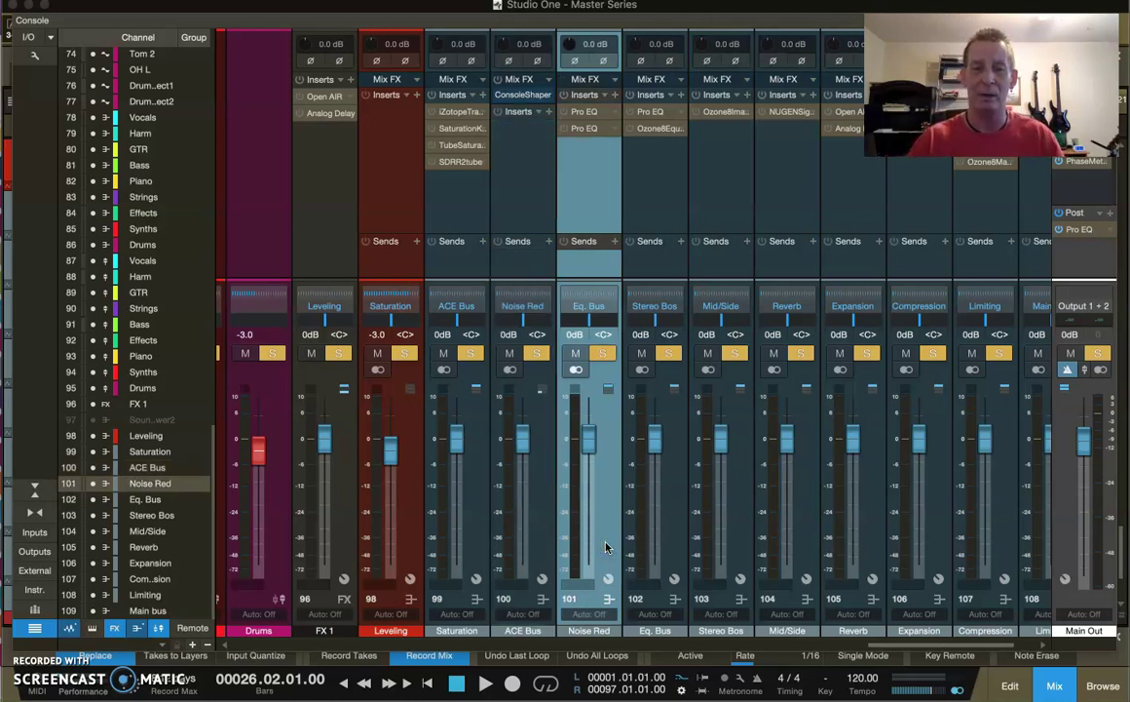
click(588, 434)
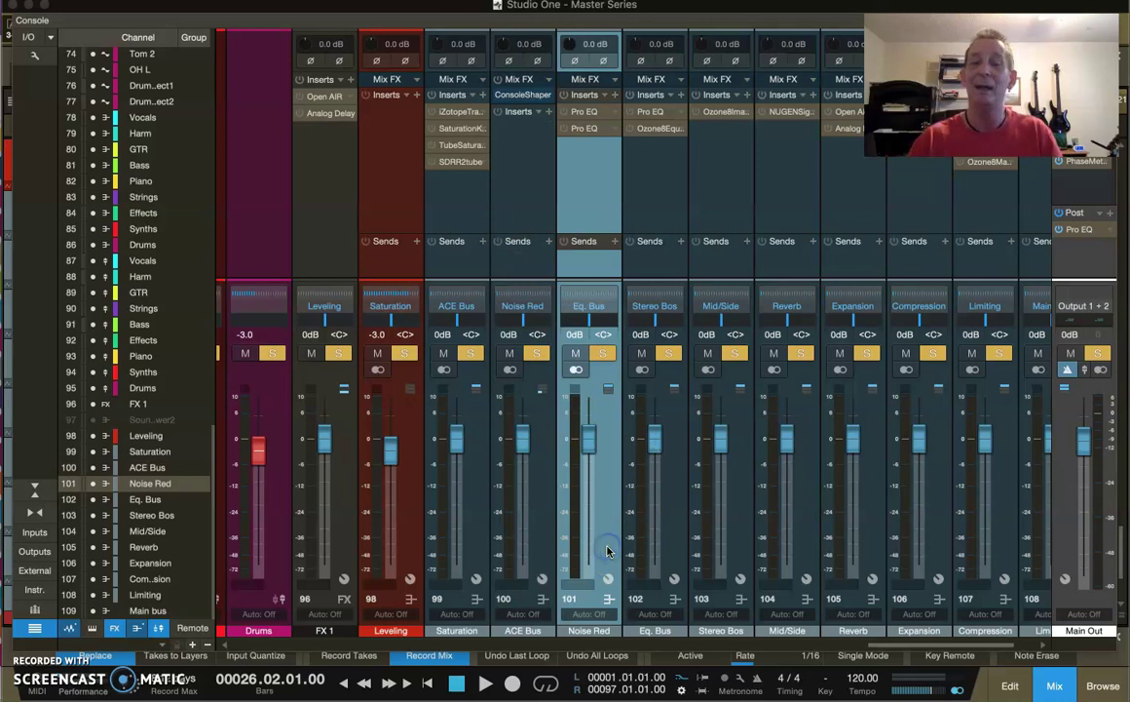
click(393, 446)
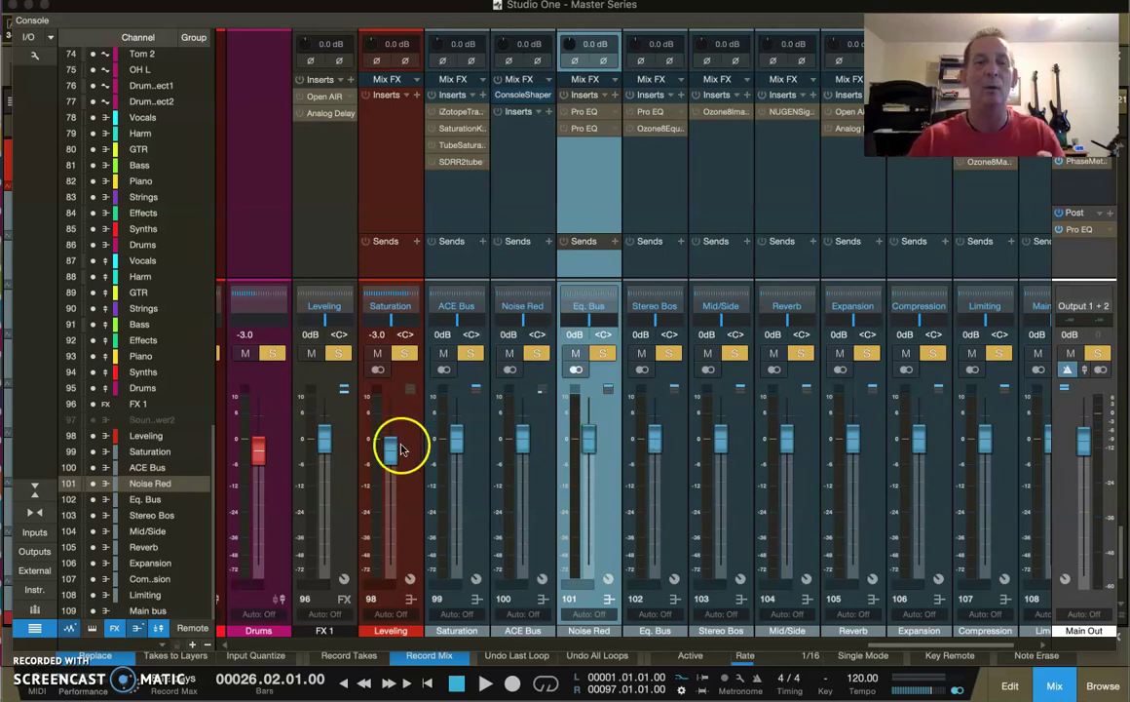
click(480, 492)
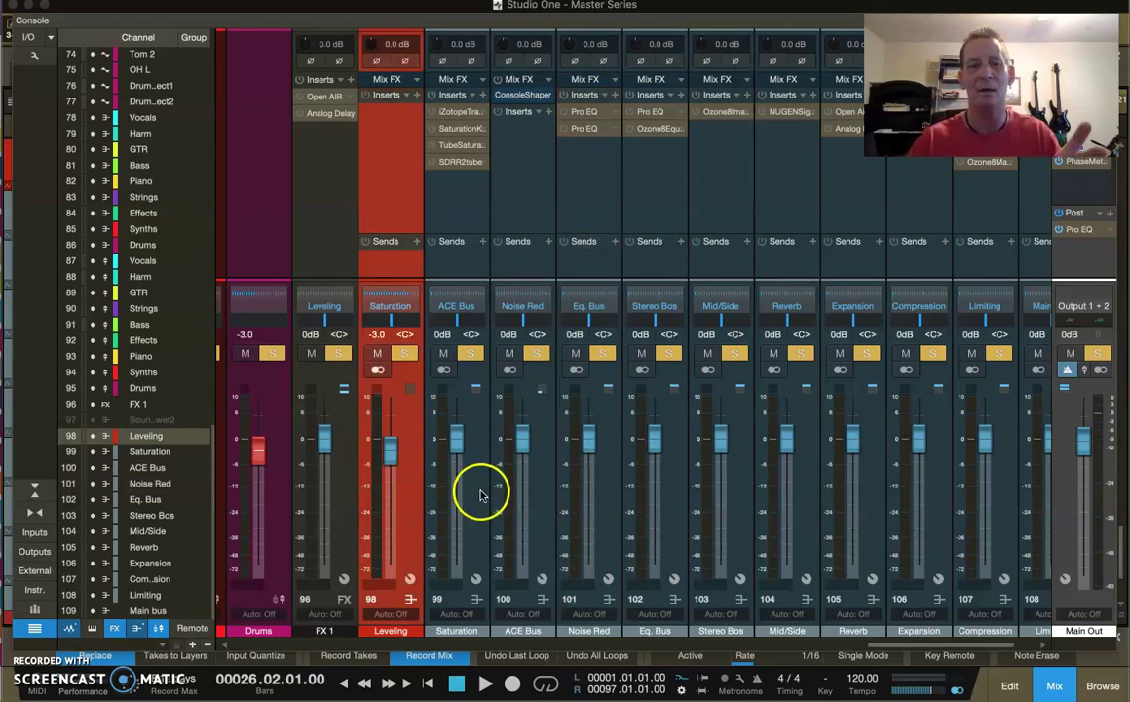
click(500, 436)
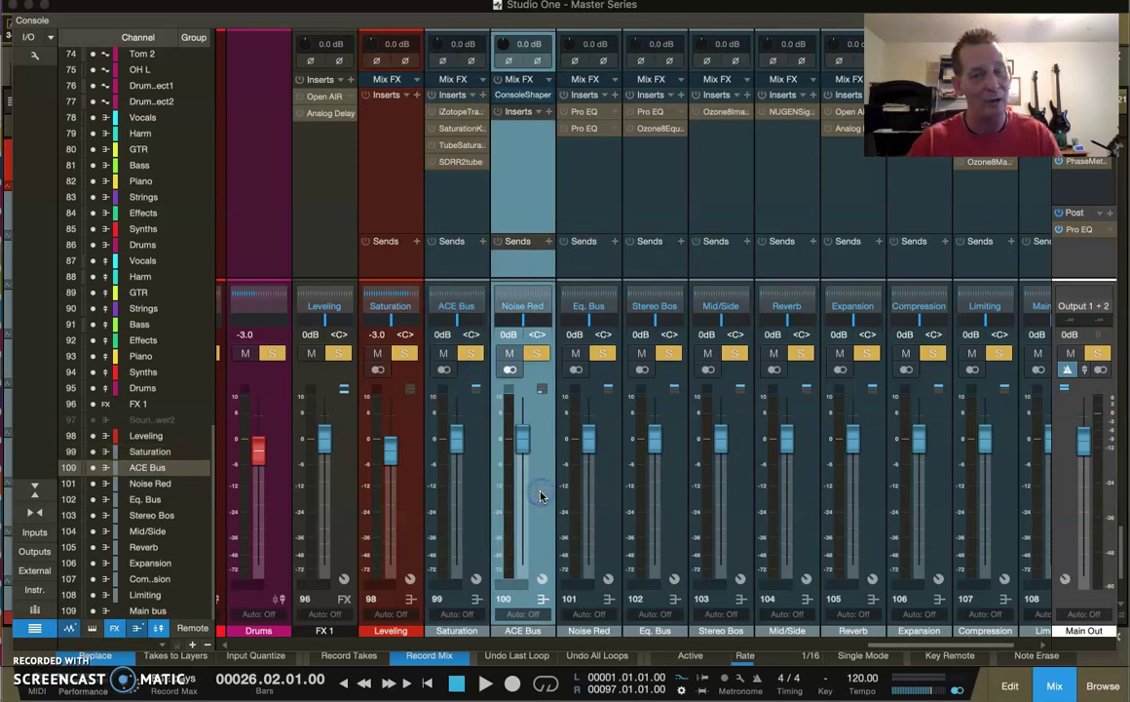
click(587, 467)
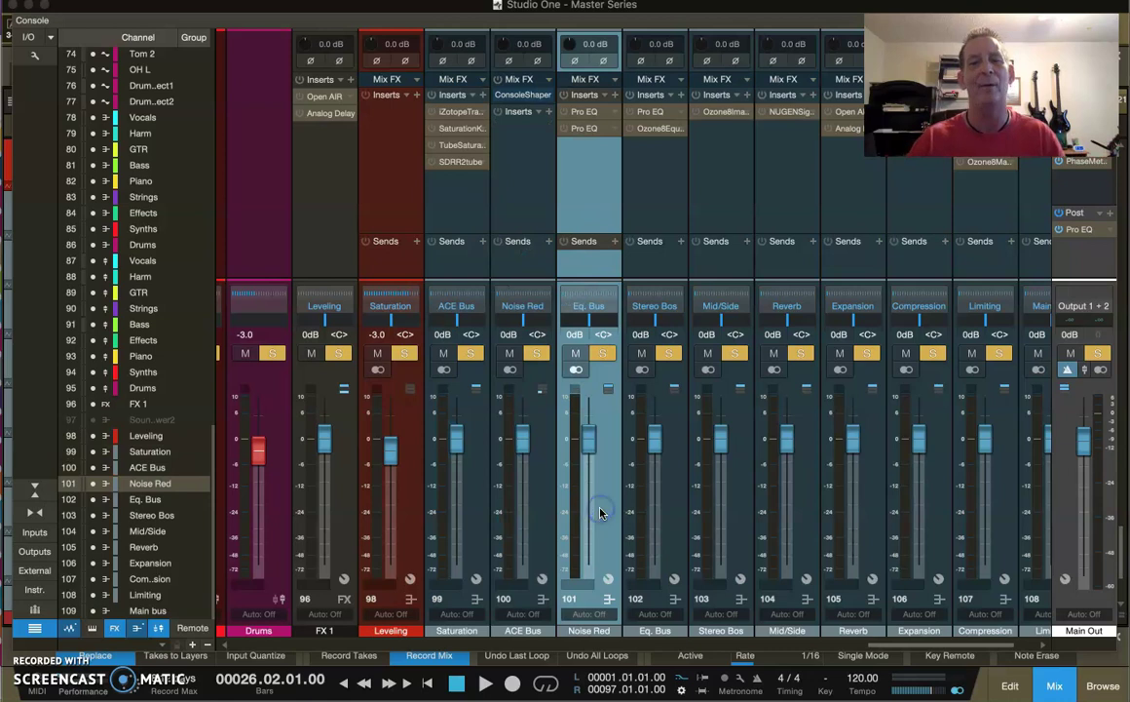
click(668, 493)
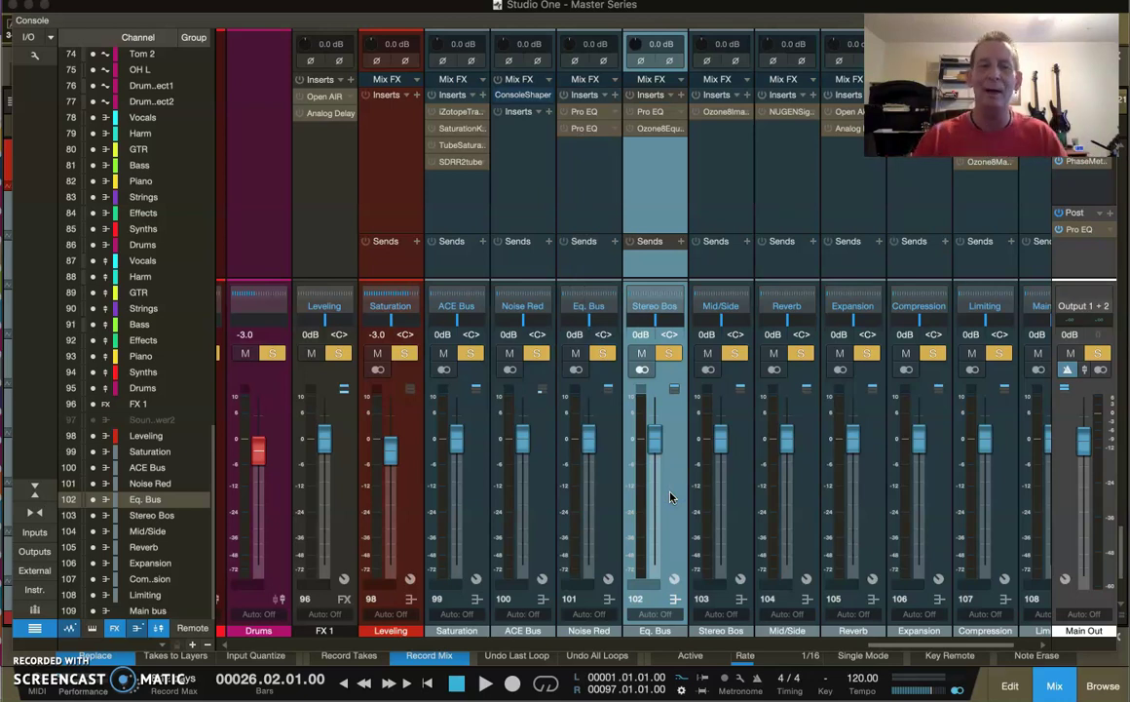
Step: Examine the ACE Bus channel and the second Pro EQ insert on the Noise Red bus
click(535, 517)
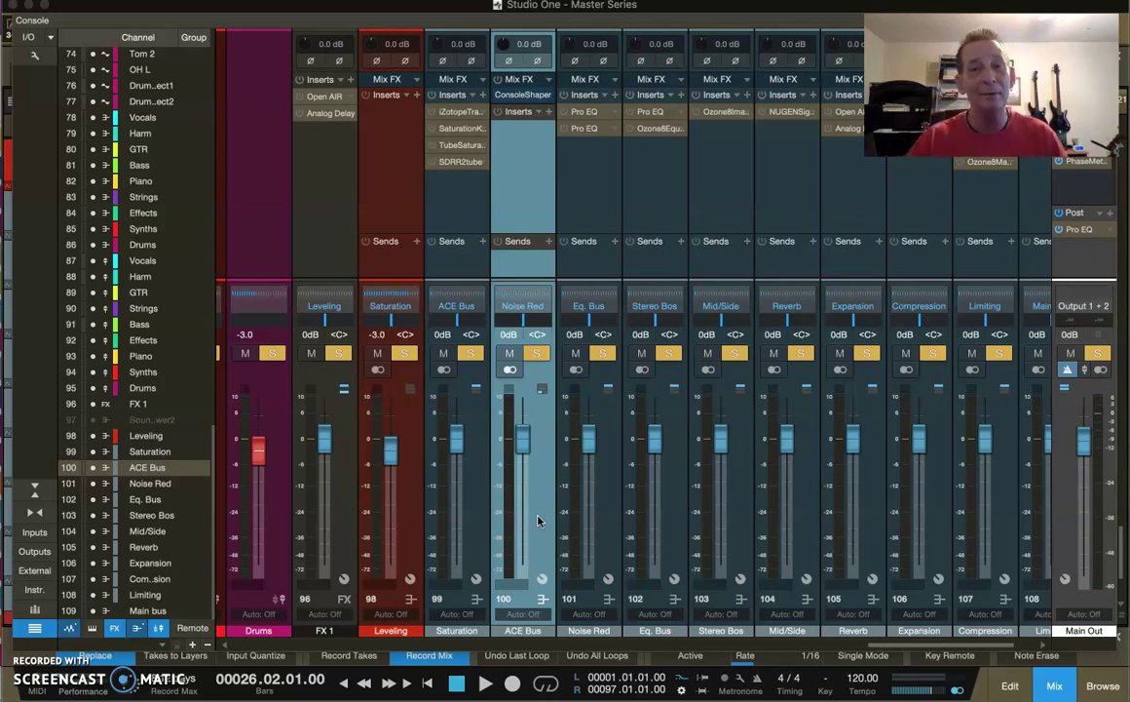
click(599, 527)
right_click(608, 129)
key(Escape)
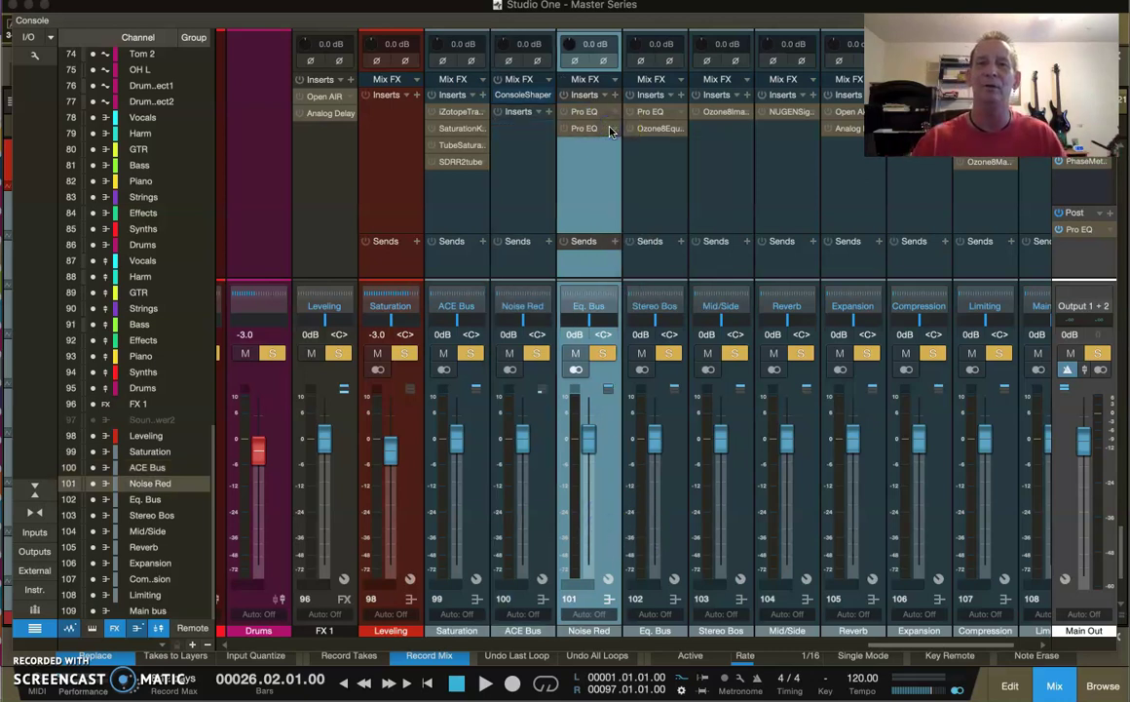
Step: Compare the Saturation bus channel with the ACE Bus channel and return to Saturation
click(469, 486)
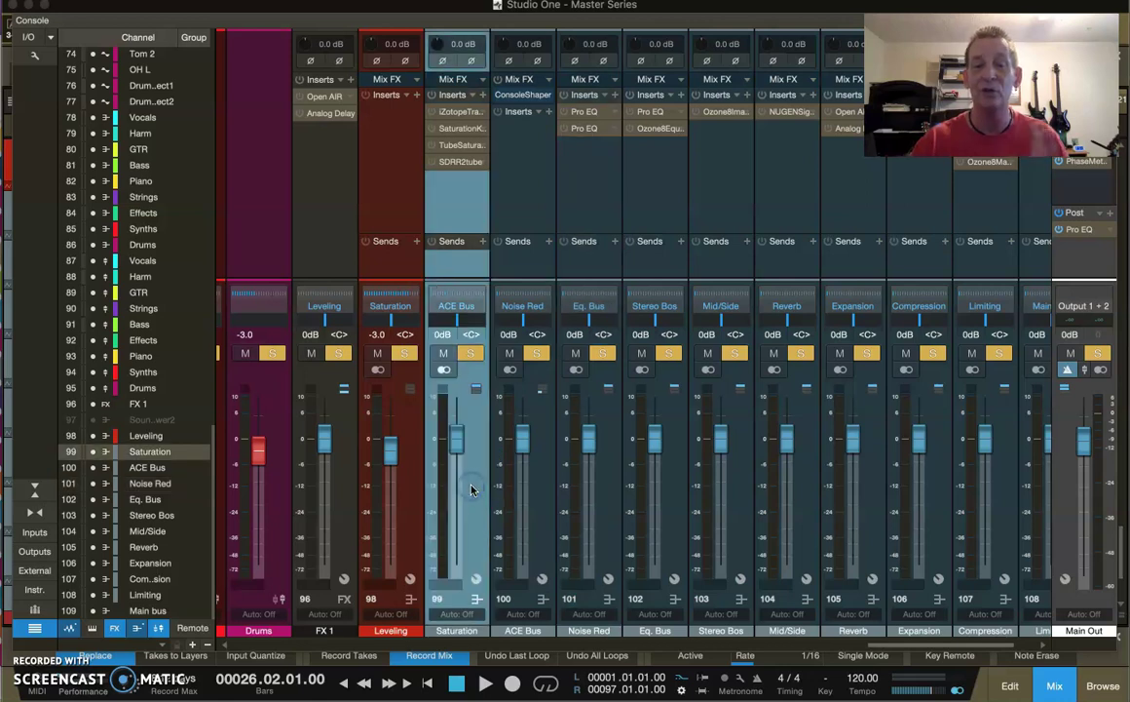
click(478, 499)
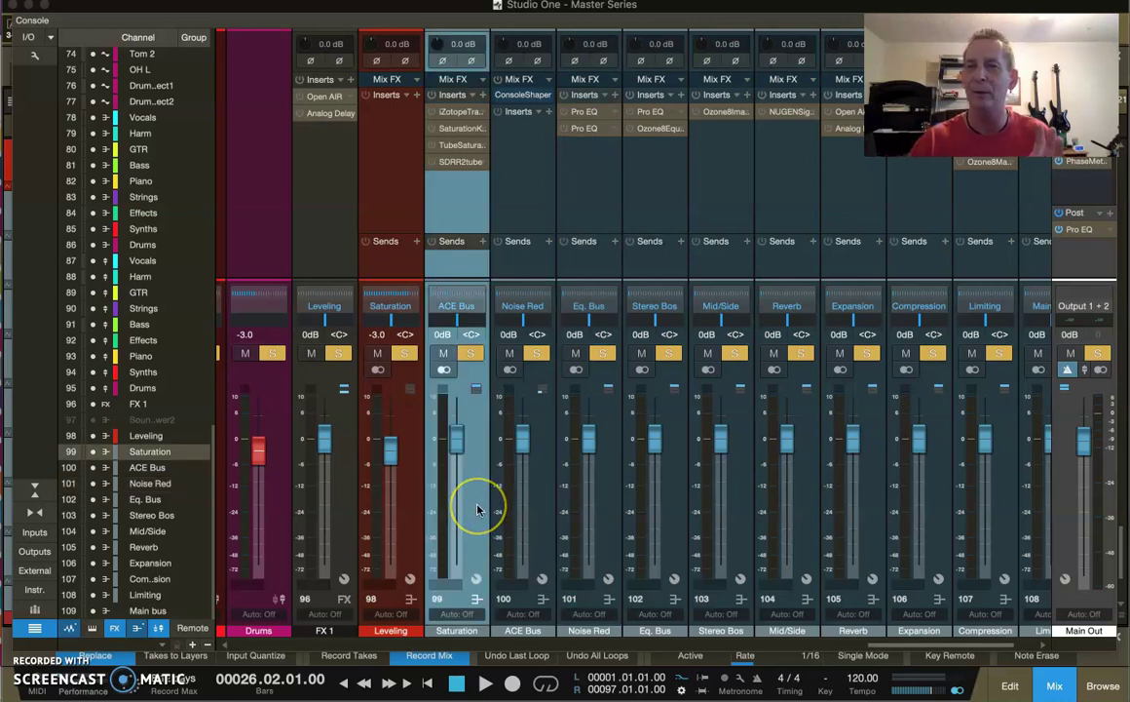
click(544, 526)
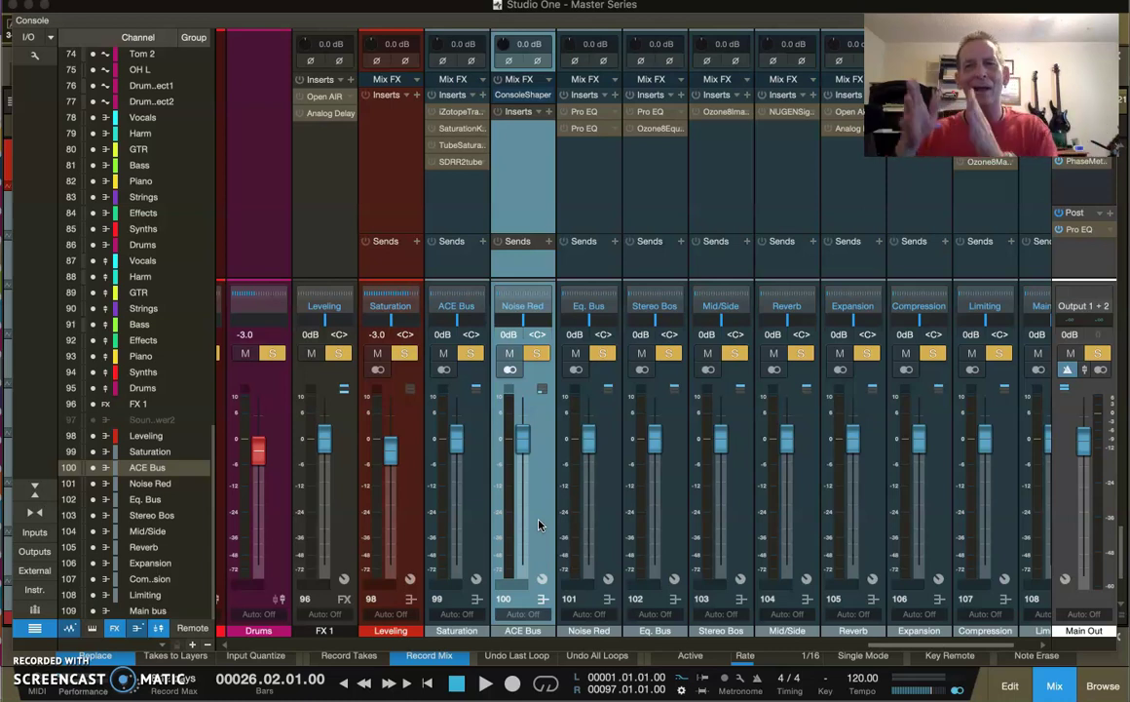
click(436, 497)
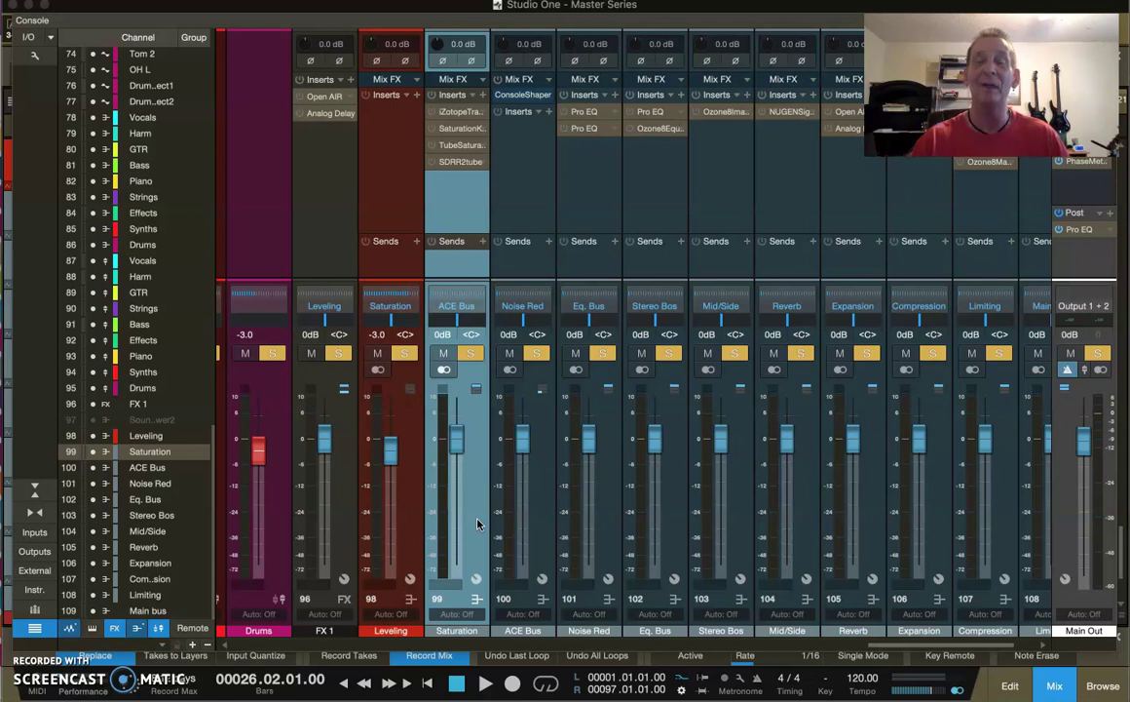
click(480, 497)
Step: Compare the Eq. Bus channel with the Saturation, ACE Bus and Noise Red channels that precede it
click(663, 529)
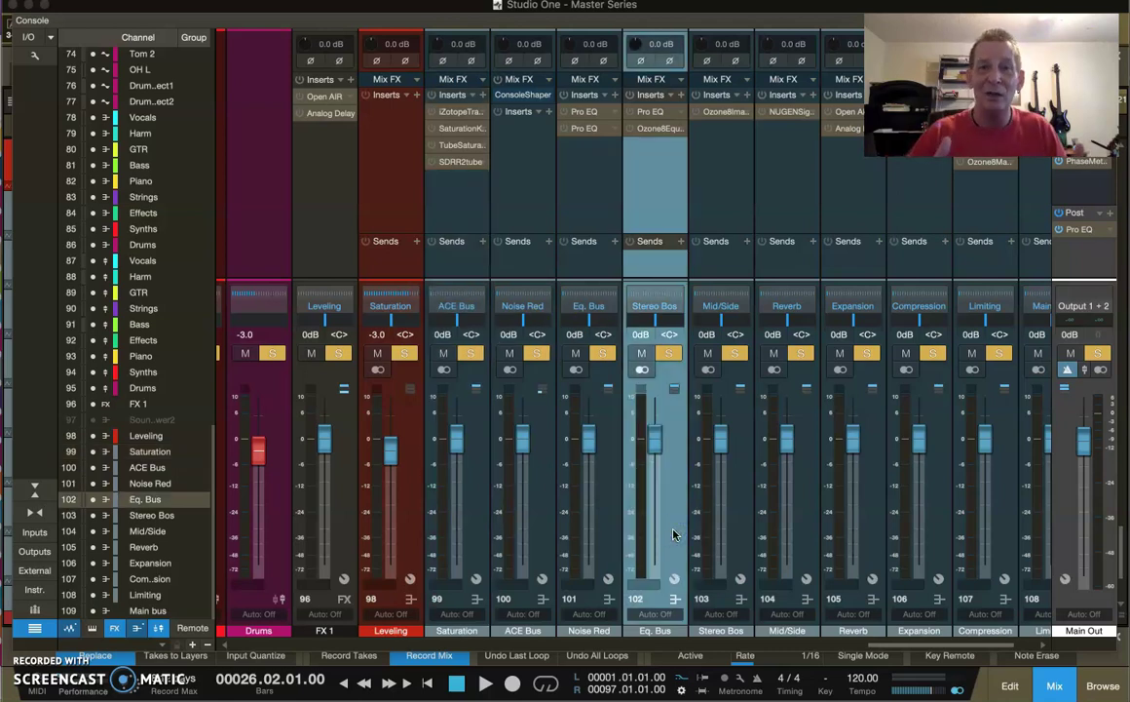
click(467, 463)
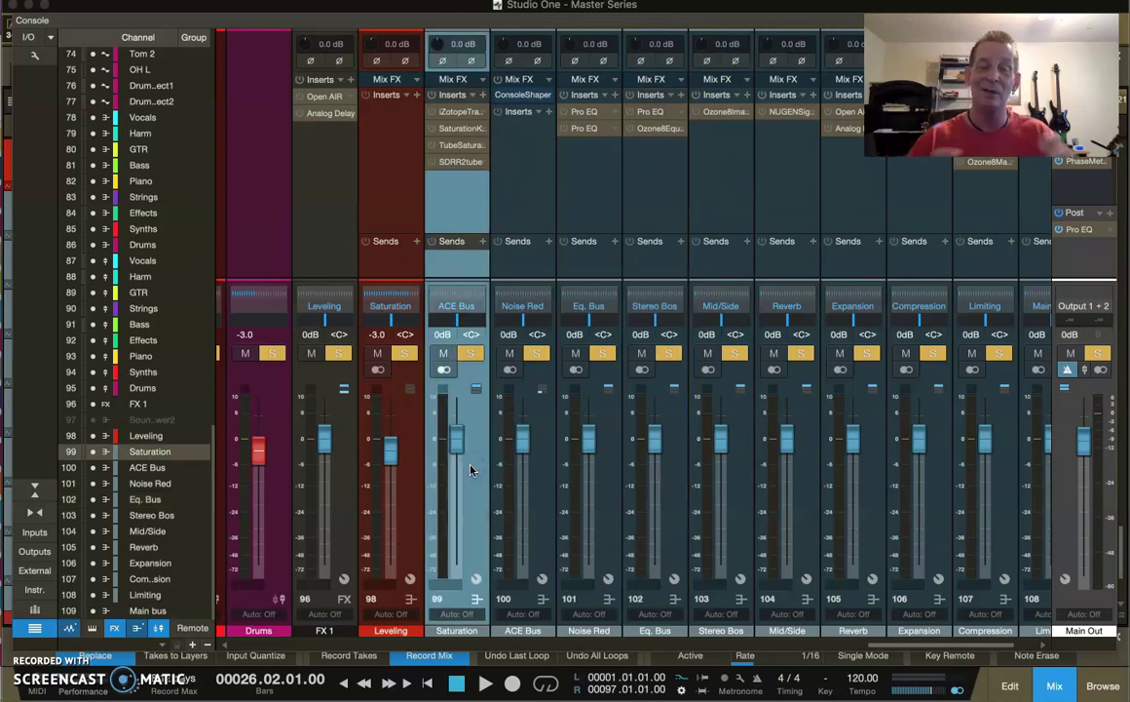
click(526, 443)
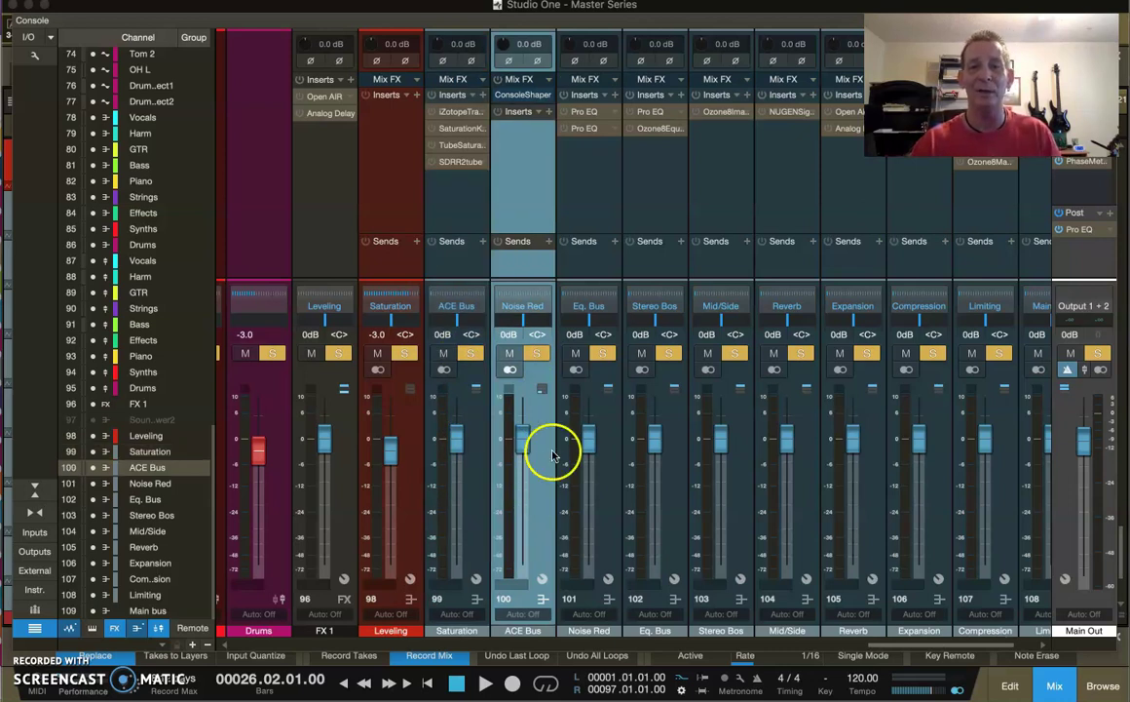
click(612, 531)
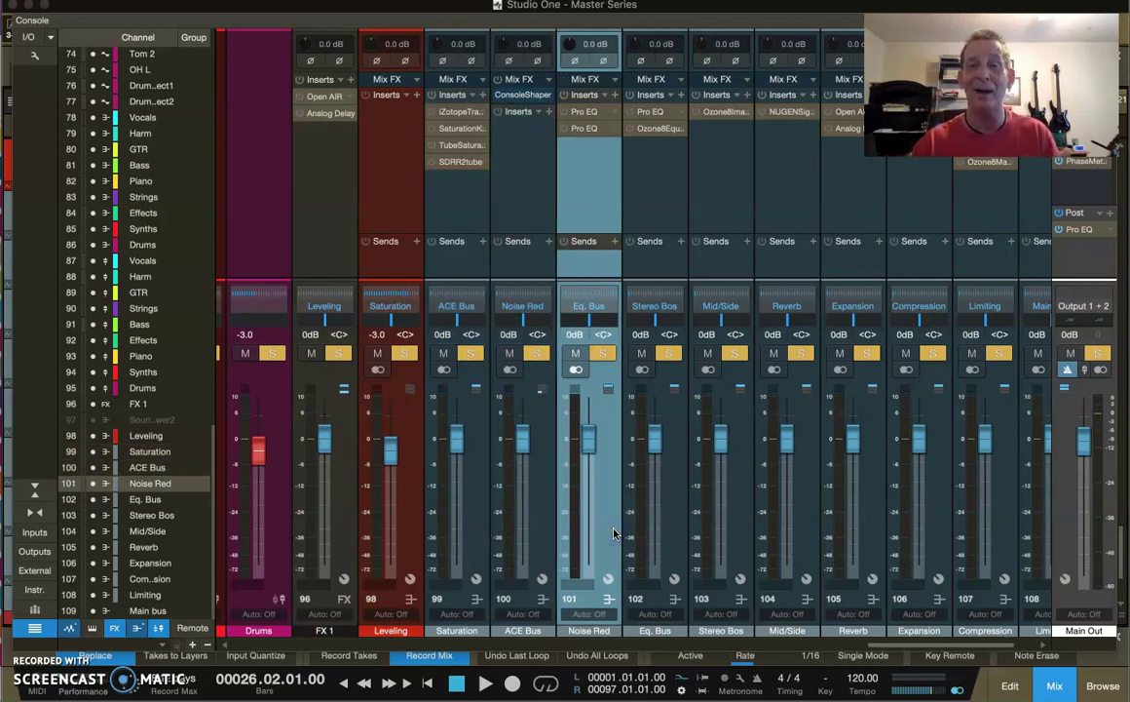
click(669, 467)
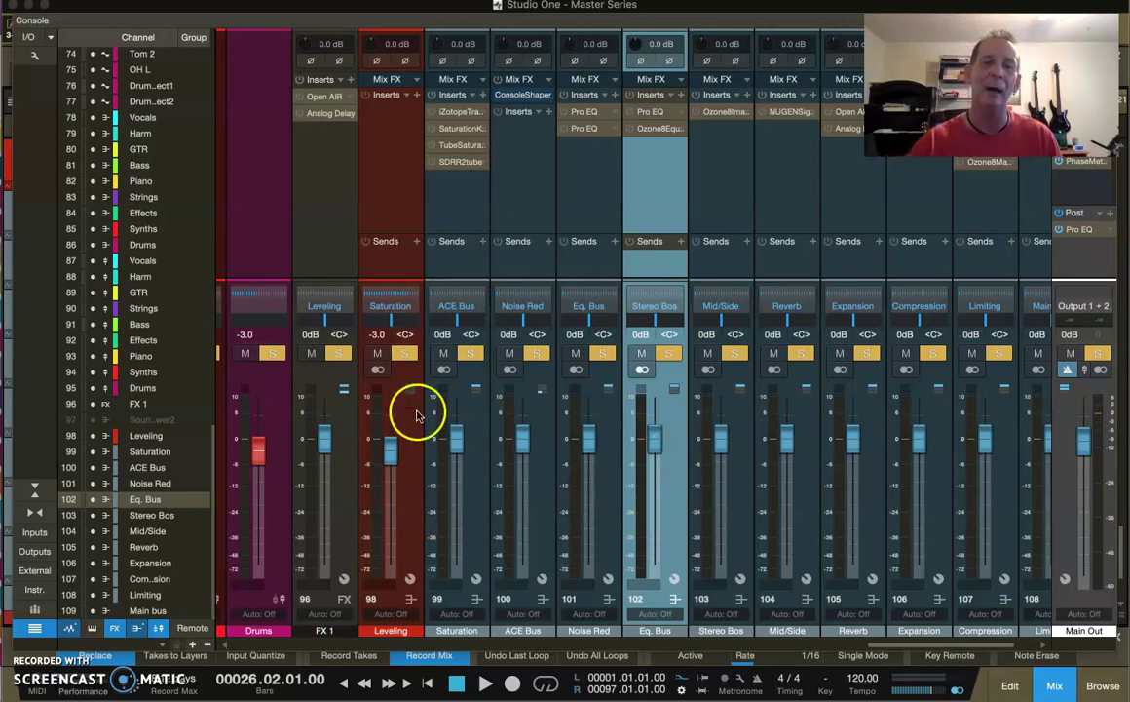
Step: Examine the processing busses in signal order from Leveling and Saturation through to the Stereo Bos channel
click(411, 466)
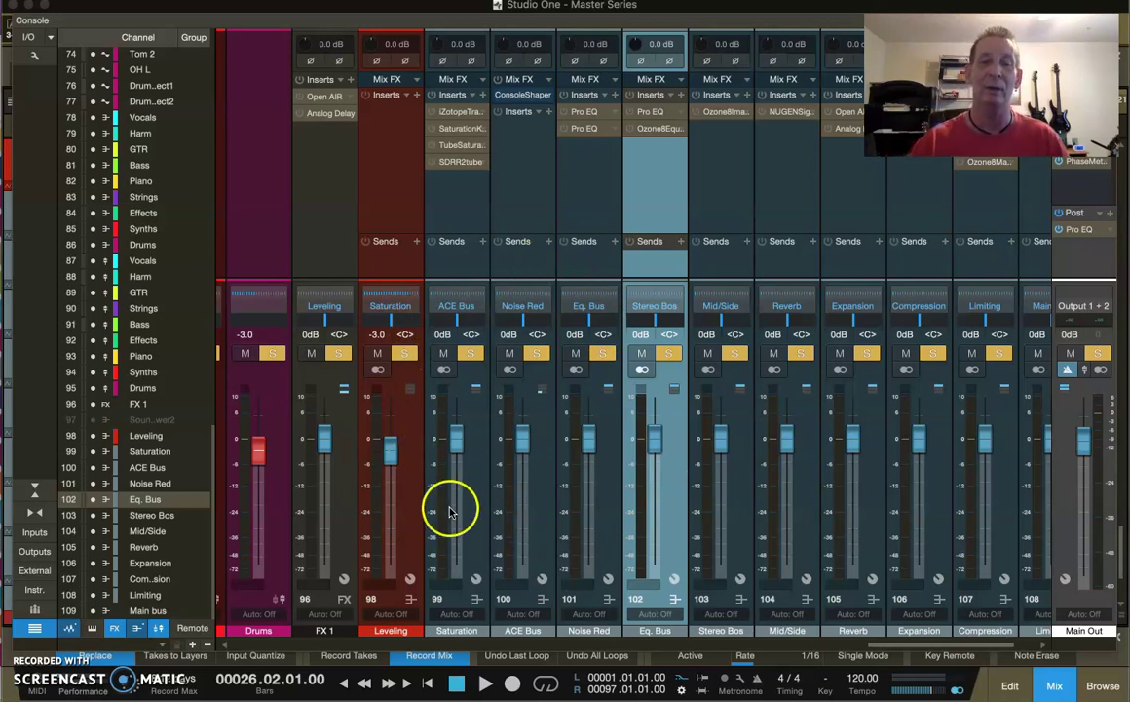
click(475, 526)
click(535, 527)
click(606, 534)
click(674, 533)
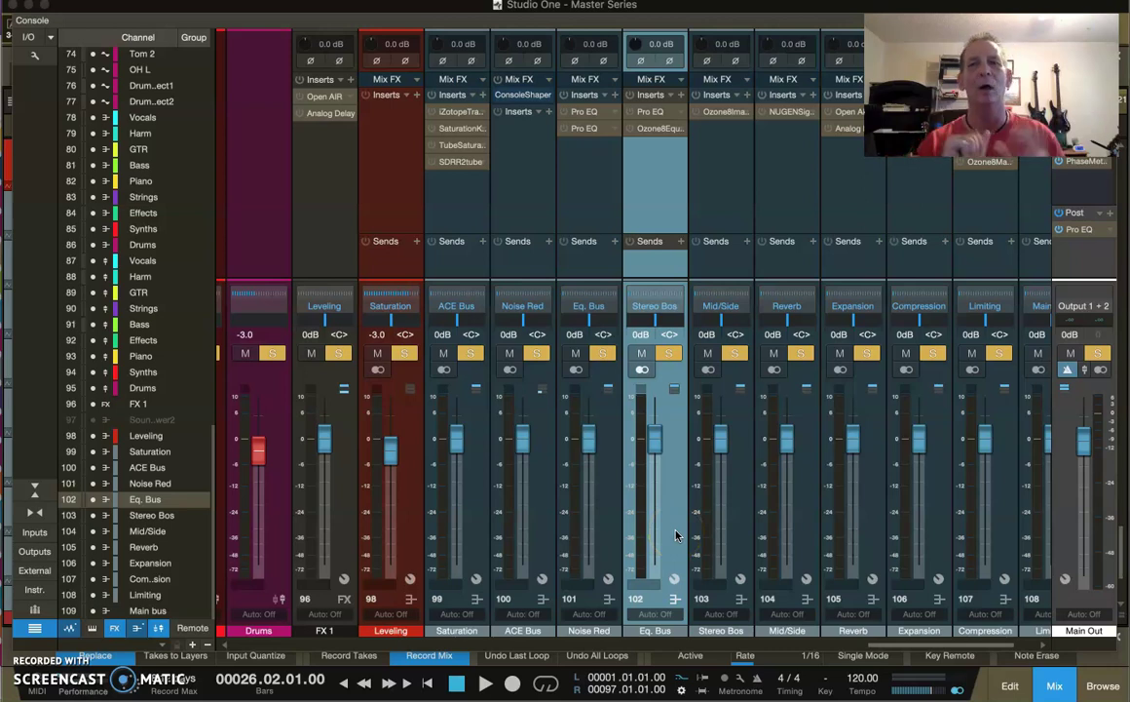
click(745, 533)
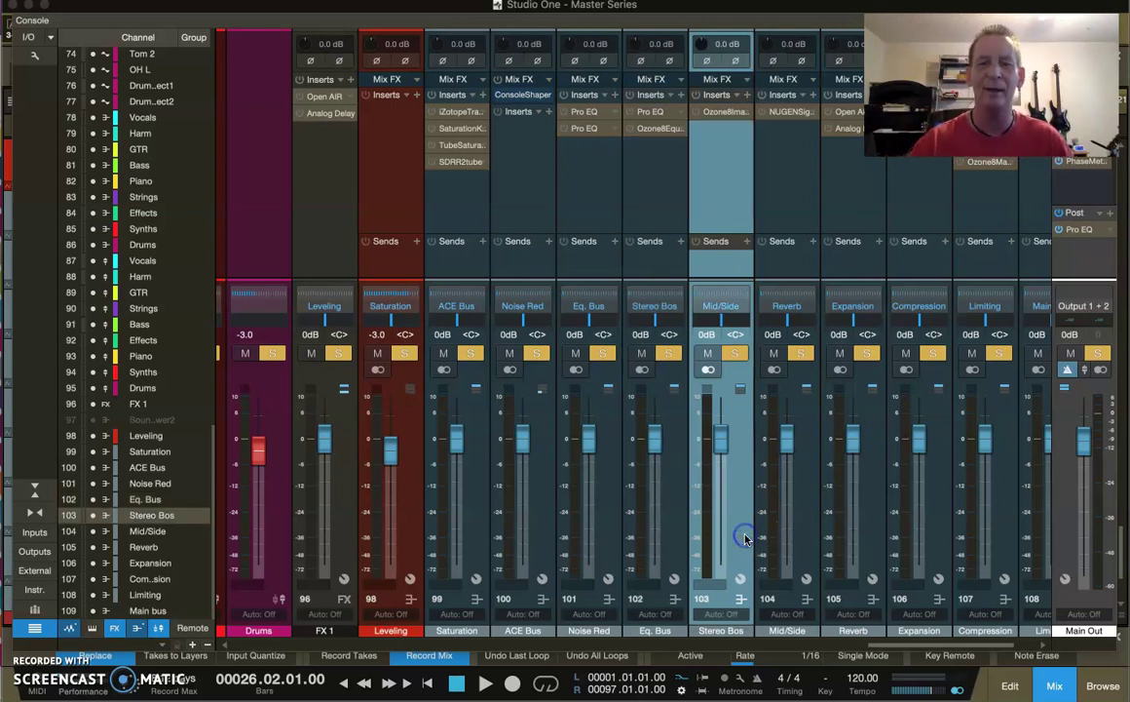